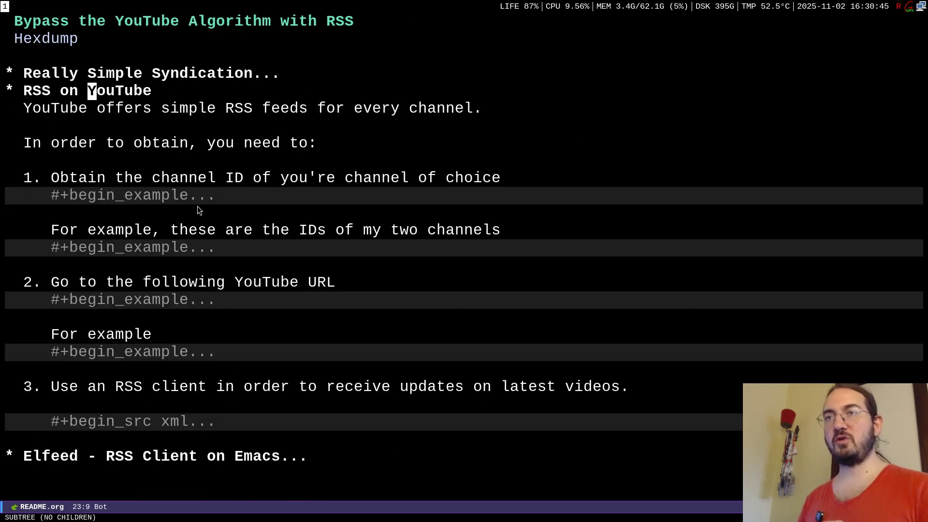
Unfold the example block under list item 1 and read the instructions for obtaining a channel ID.
drag(29, 147, 348, 141)
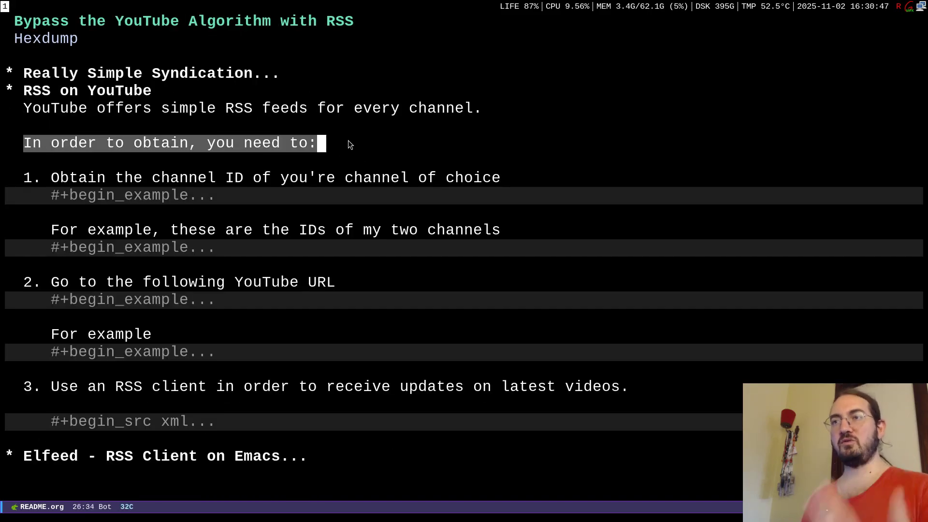
drag(50, 177, 540, 180)
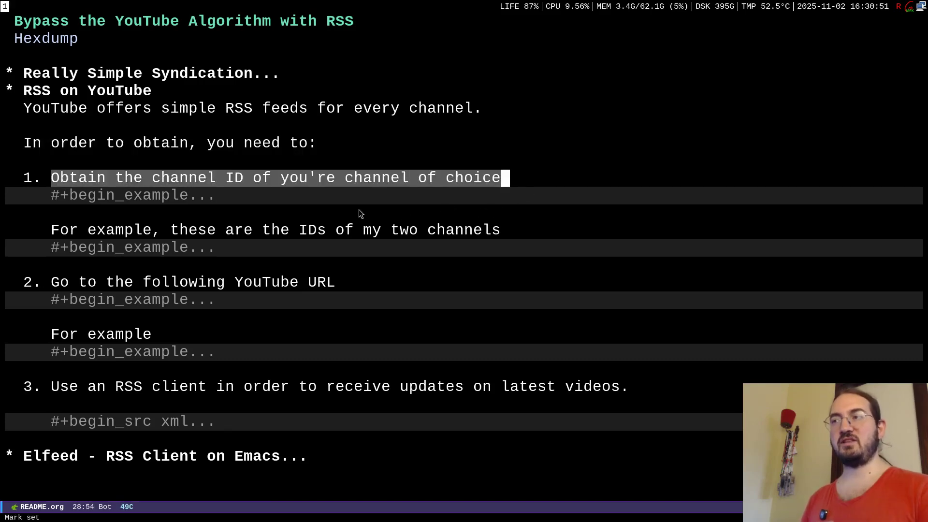
click(148, 196)
key(Tab)
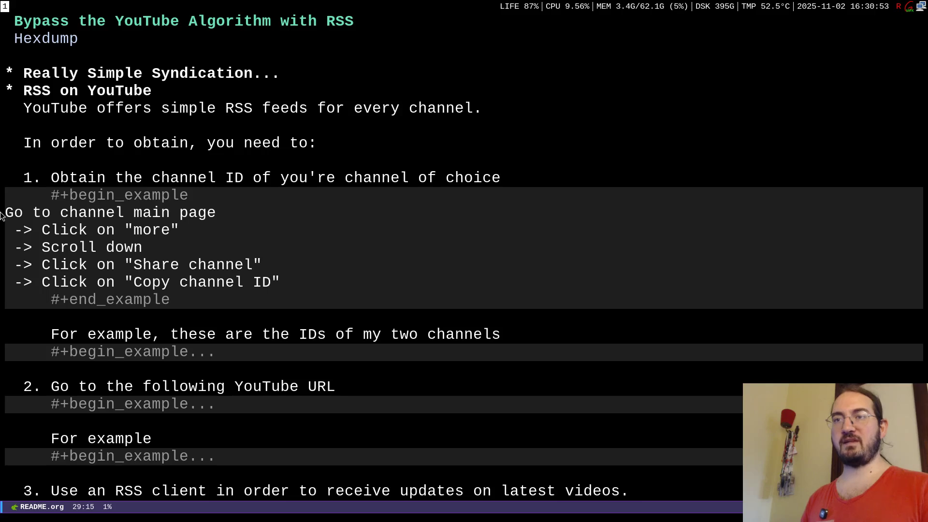
drag(3, 204, 327, 271)
click(326, 272)
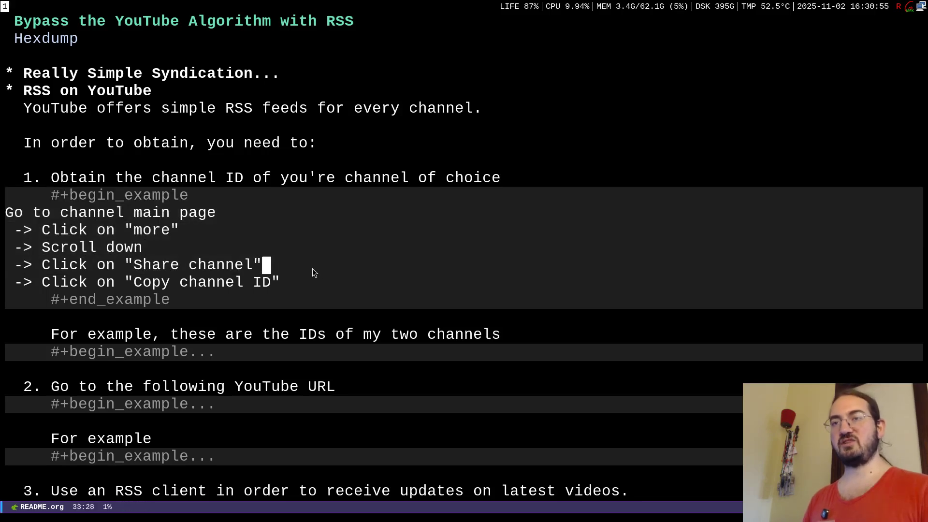
drag(37, 231, 197, 234)
drag(42, 247, 193, 254)
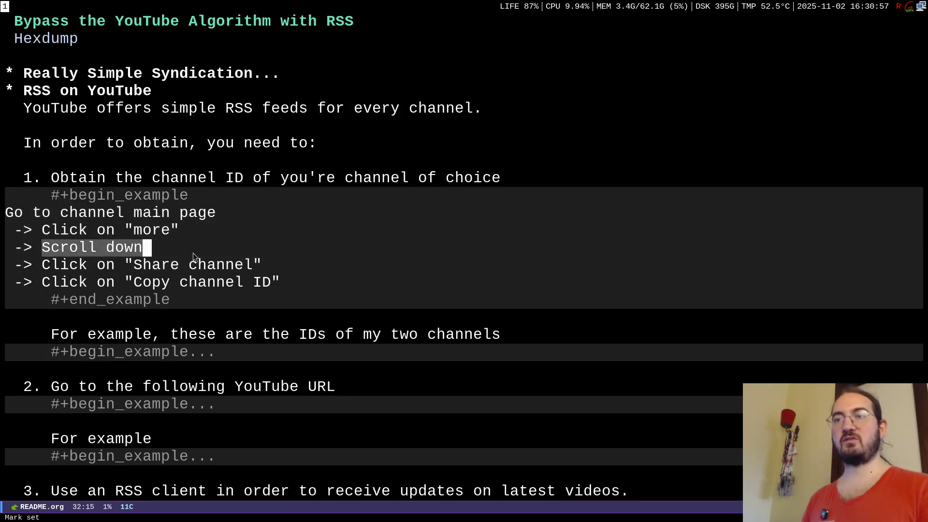
drag(49, 265, 261, 266)
drag(47, 281, 327, 281)
click(249, 246)
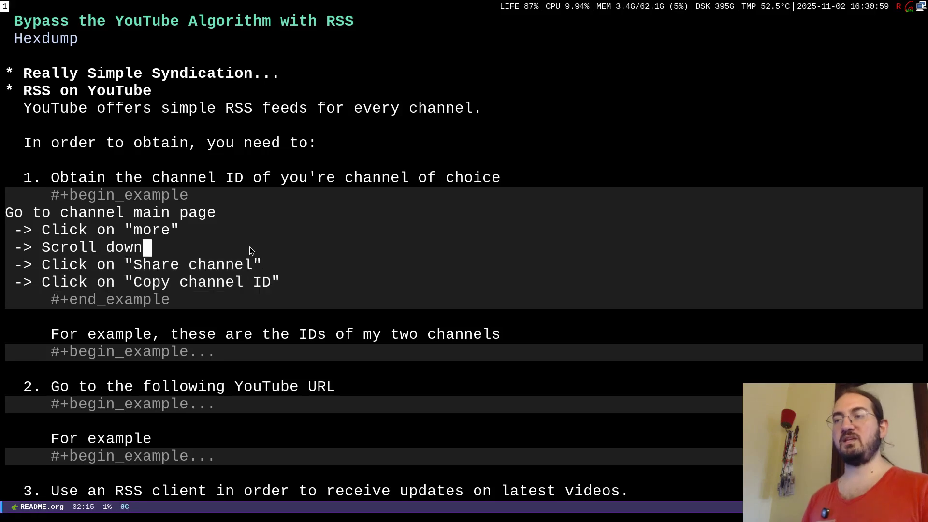
Open a browser window with the live profile and search for "youtube hexdump".
key(super+space)
key(b)
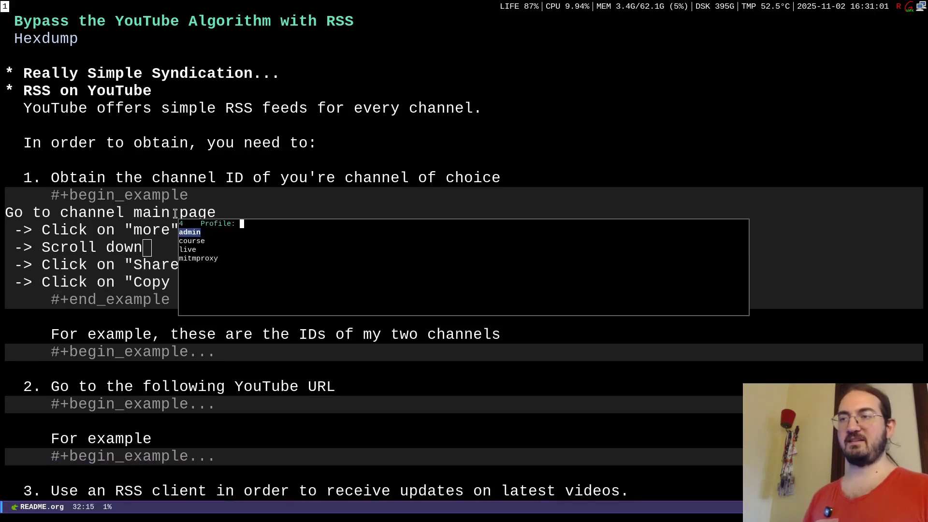
key(Down)
key(Down)
key(Return)
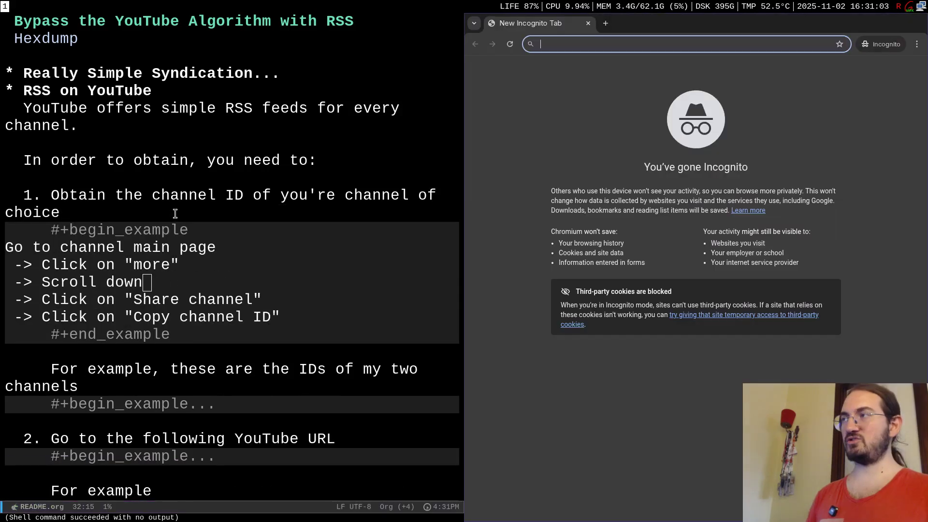
text(youtube hexdump)
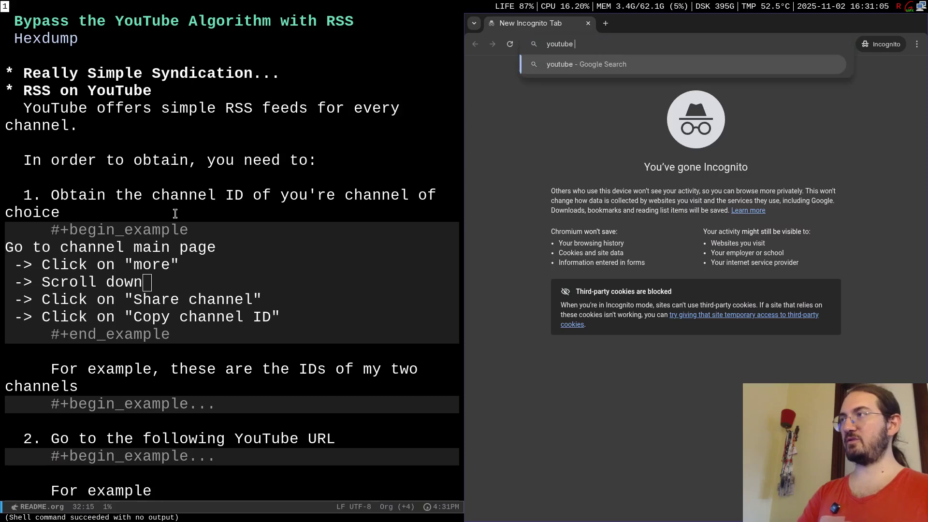
key(Return)
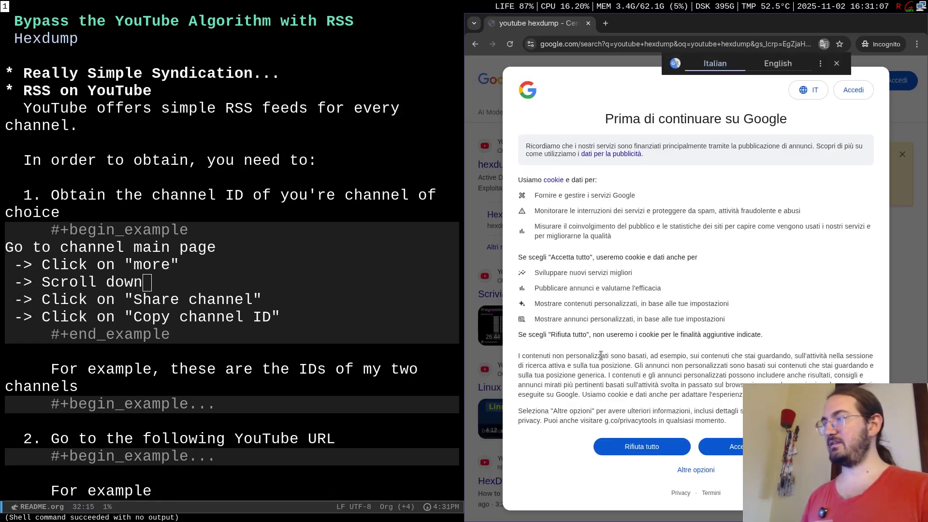
Open the hexdump YouTube channel from the search results, accepting Google's cookies and rejecting YouTube's.
click(720, 447)
click(498, 165)
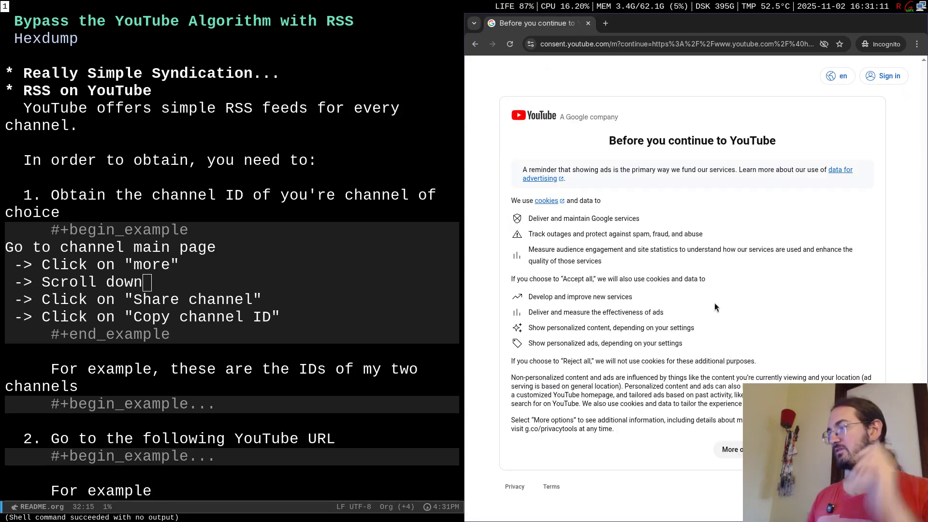
key(super+f)
click(559, 430)
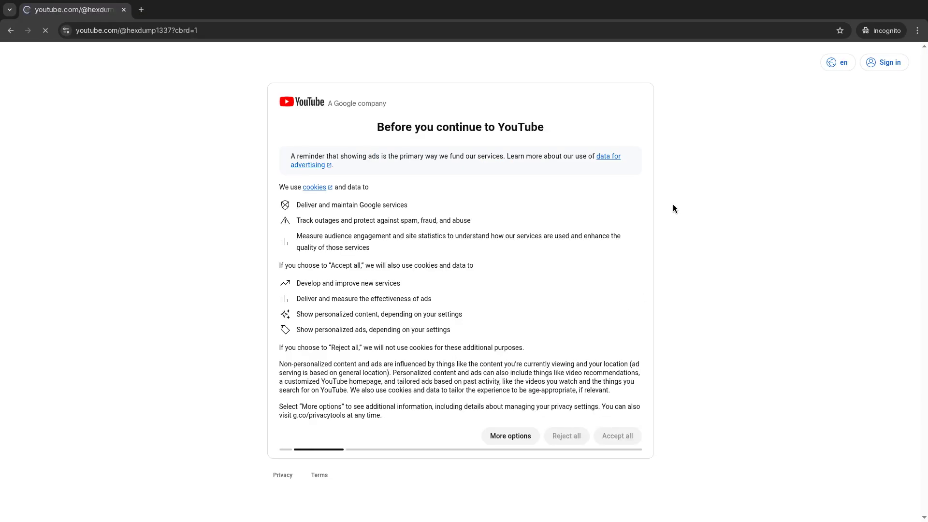
key(super+f)
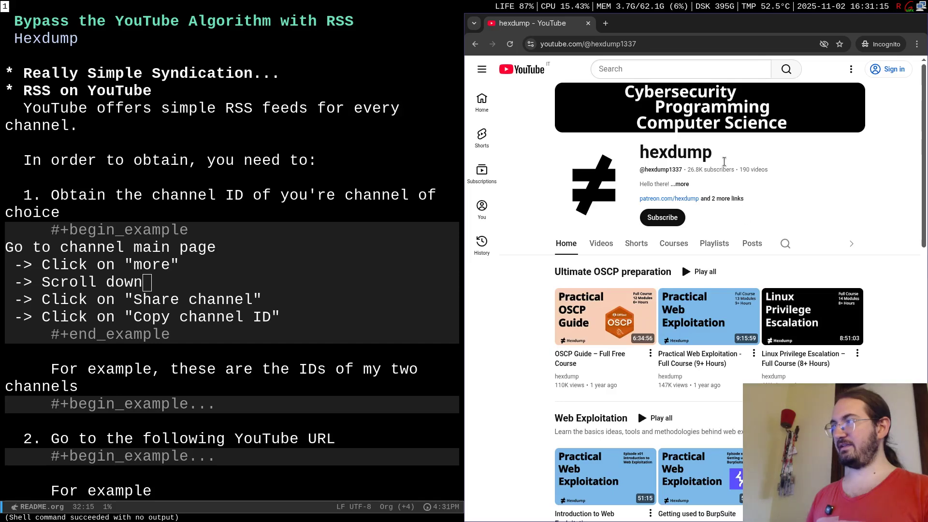
Expand the hexdump channel's description and copy the channel ID from its share options.
click(687, 184)
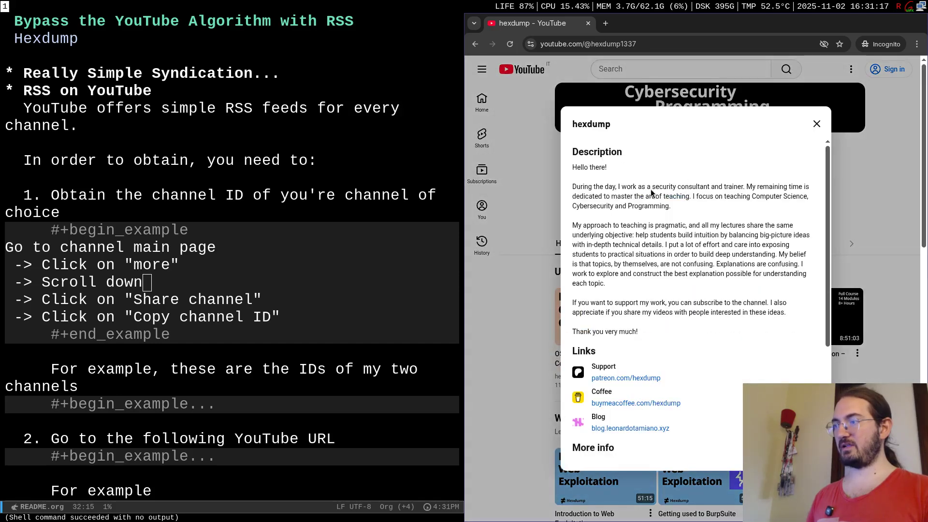
scroll(647, 241, down, 3)
click(611, 449)
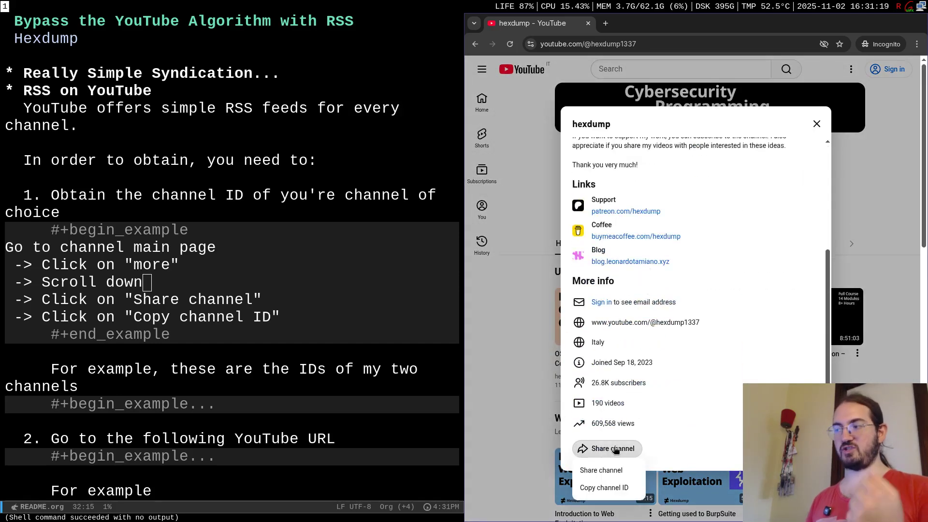
click(608, 488)
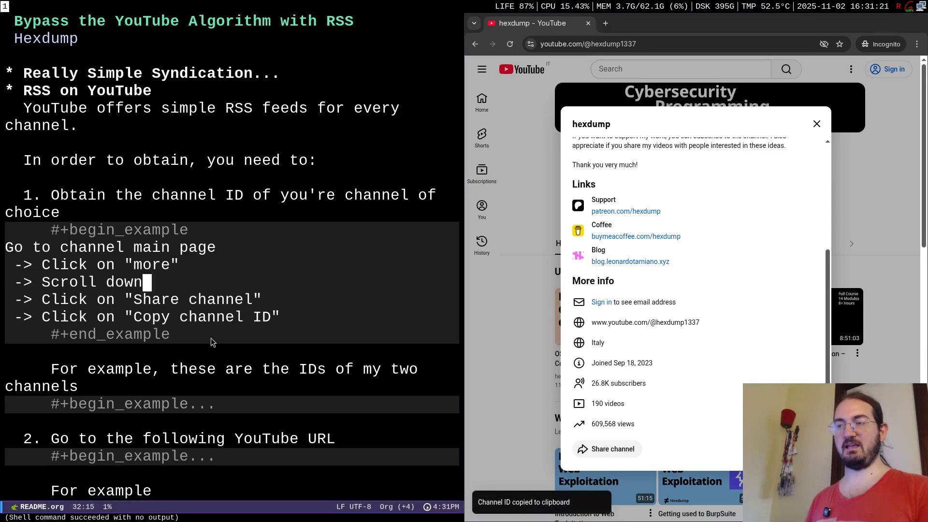
Shrink the notes' text one level and paste the copied channel ID on the blank line above list item 1.
key(ctrl+x)
key(ctrl+minus)
click(192, 129)
key(ctrl+y)
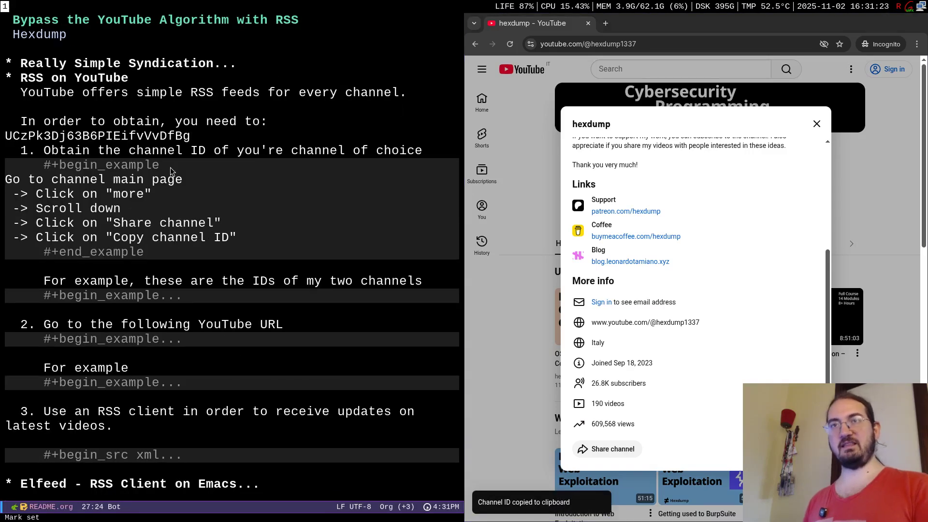
Cut the pasted channel ID from the line above list item 1.
key(ctrl+a)
key(ctrl+space)
key(ctrl+e)
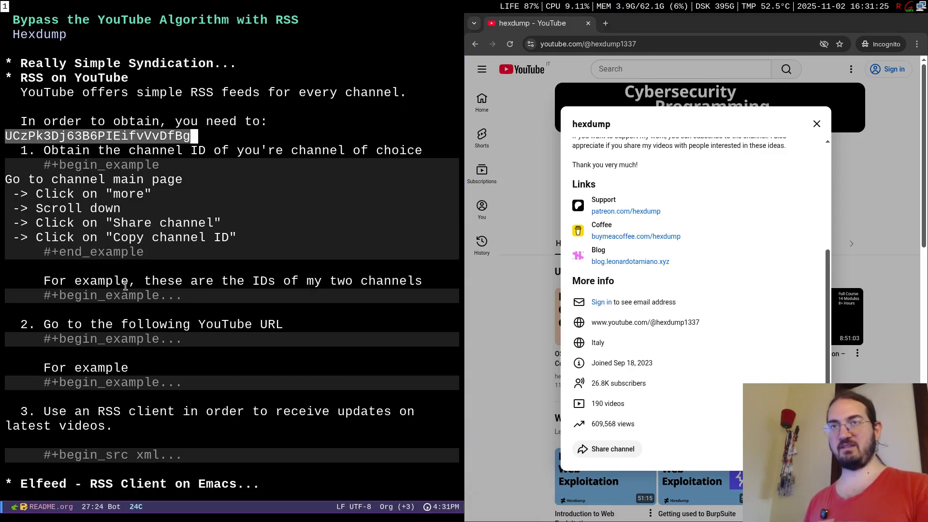
key(ctrl+w)
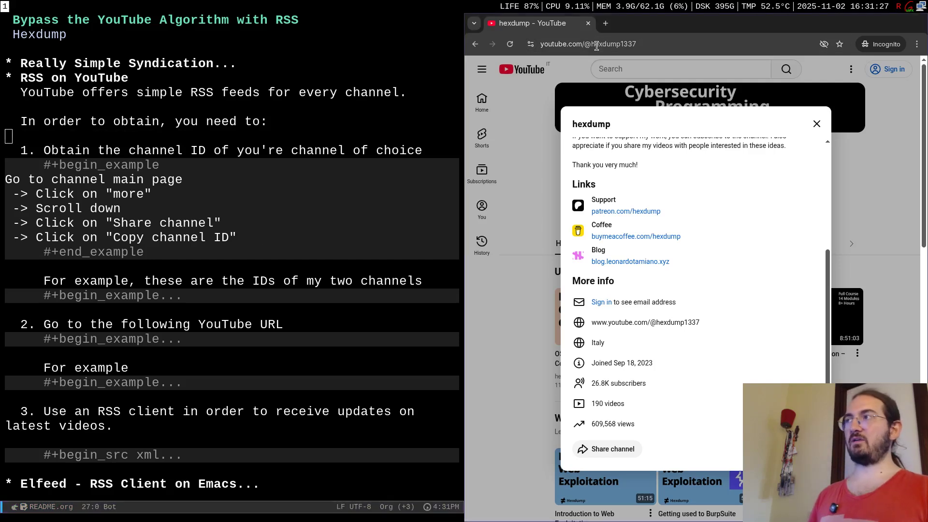
Close the channel page, unfold the example block of channel IDs in README.org and review the listed channels.
click(588, 23)
click(140, 294)
key(Tab)
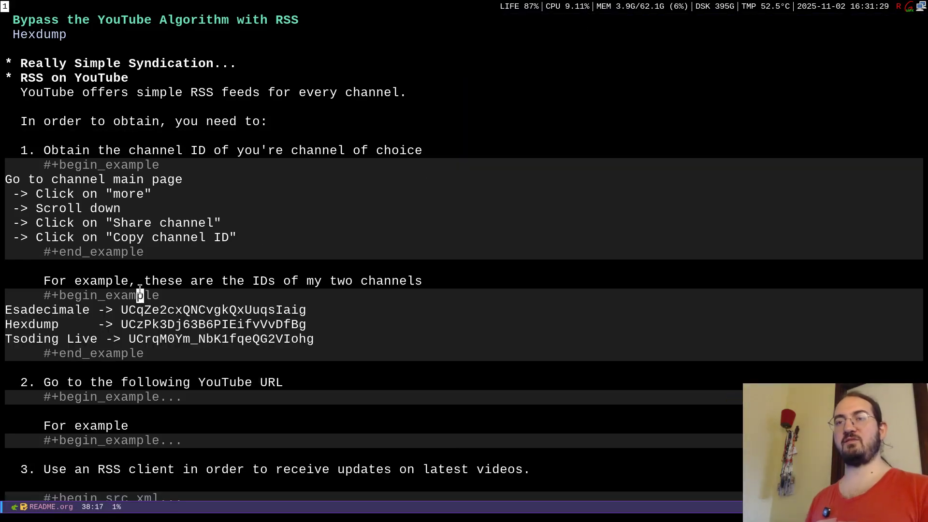
double_click(47, 310)
double_click(31, 324)
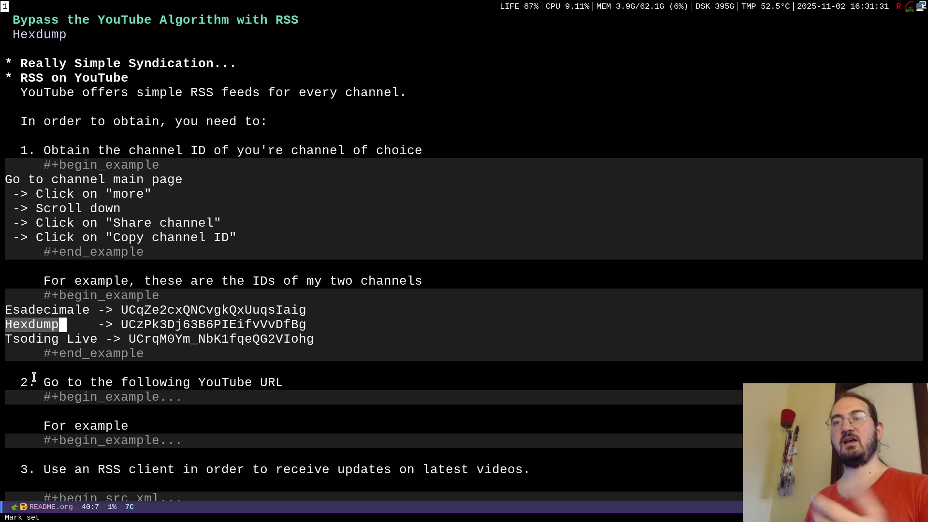
drag(121, 309, 357, 327)
scroll(341, 319, down, 2)
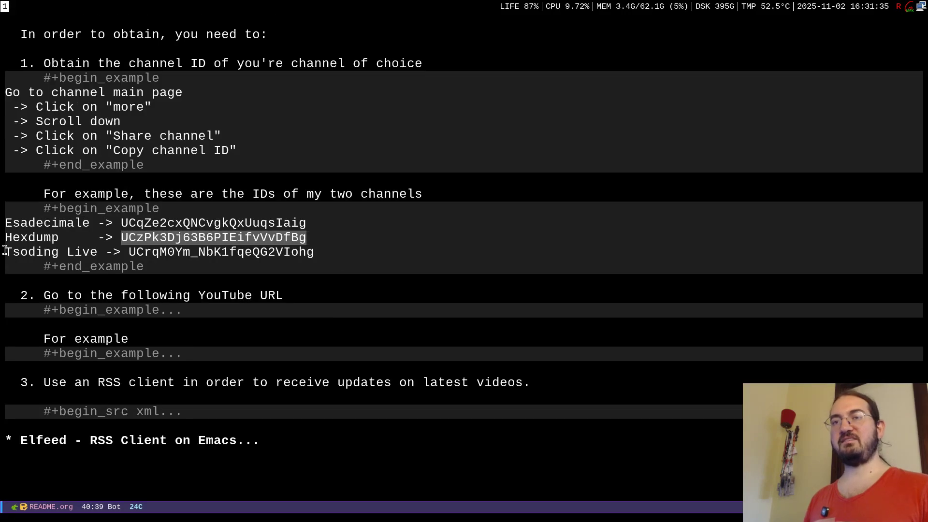
drag(5, 251, 100, 251)
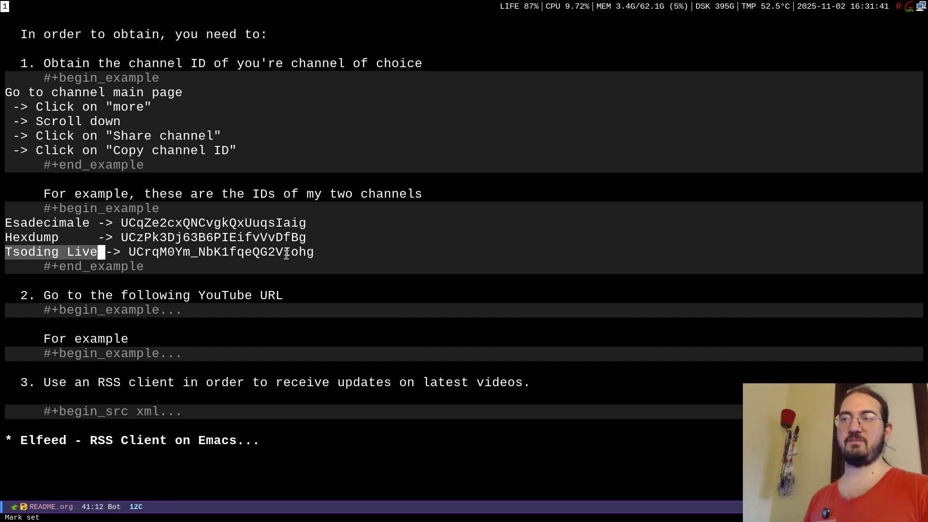
drag(317, 252, 20, 223)
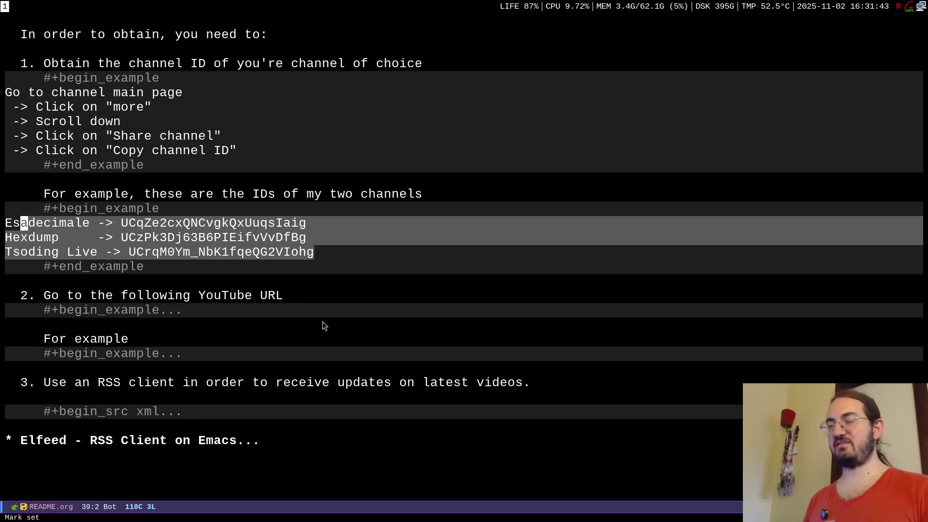
Unfold the feed URL example under list item 2 and enlarge the notes' text one level.
click(117, 311)
key(Tab)
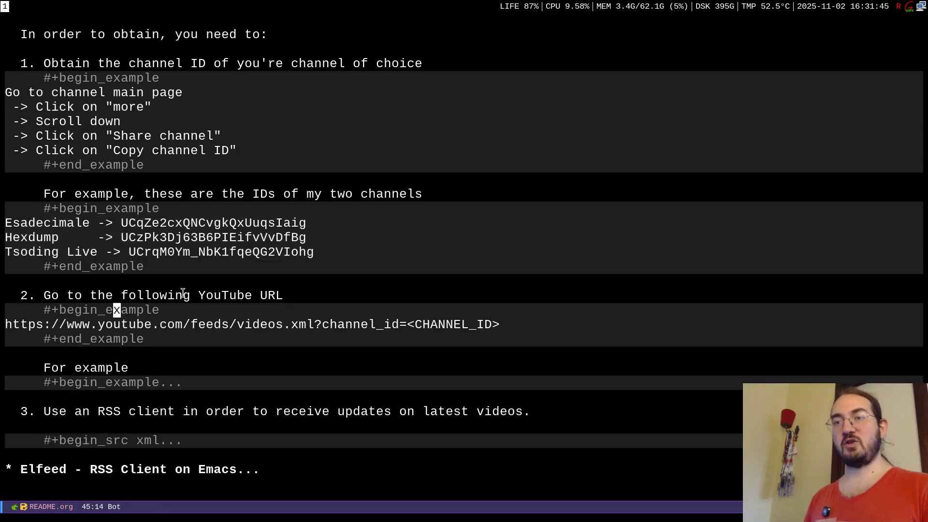
scroll(183, 294, down, 3)
click(514, 279)
key(ctrl+x)
key(ctrl+plus)
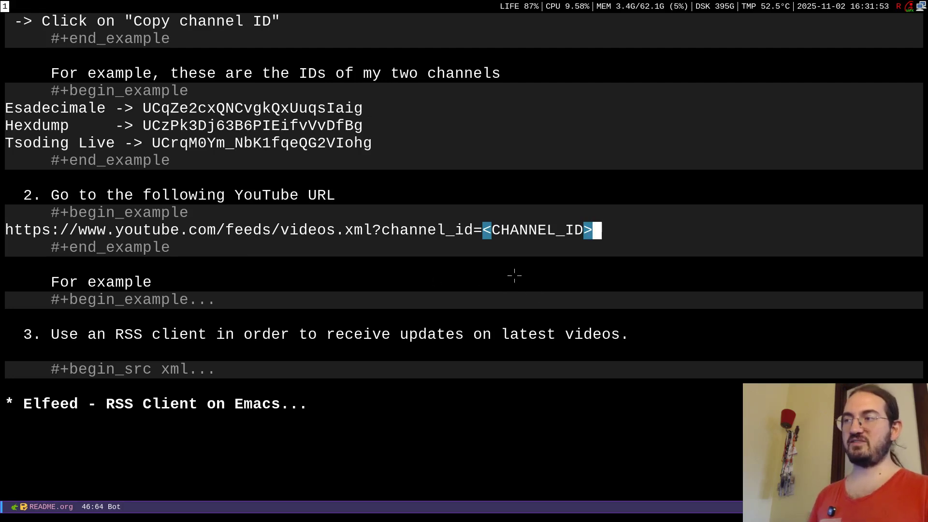
Copy the YouTube feed URL template and paste it as the address in a new browser window with the live profile.
mouse_move(483, 232)
mouse_down()
mouse_move(602, 227)
mouse_move(526, 216)
mouse_move(438, 177)
mouse_move(328, 155)
mouse_move(347, 156)
mouse_up()
mouse_move(145, 135)
mouse_down()
mouse_move(146, 151)
mouse_move(379, 169)
mouse_move(180, 124)
mouse_up()
key(shift+F9)
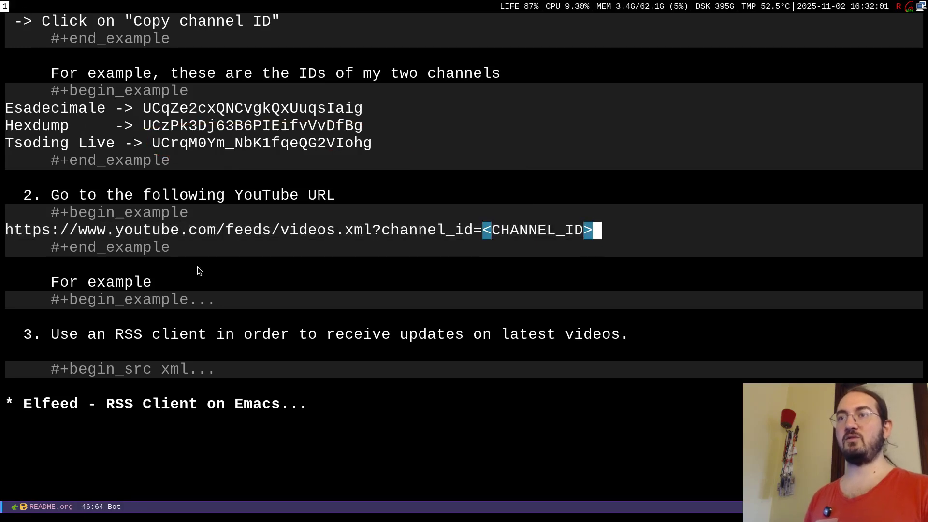
key(super+d)
key(Down)
key(Down)
key(Return)
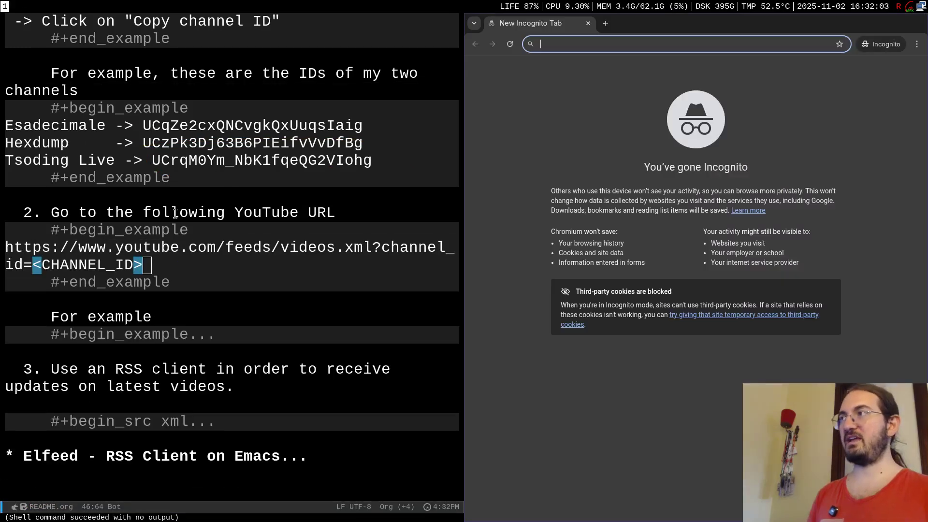
key(ctrl+v)
Replace the <CHANNEL_ID> placeholder in the address with the Tsoding Live channel ID from the notes and load the feed.
drag(150, 157, 373, 160)
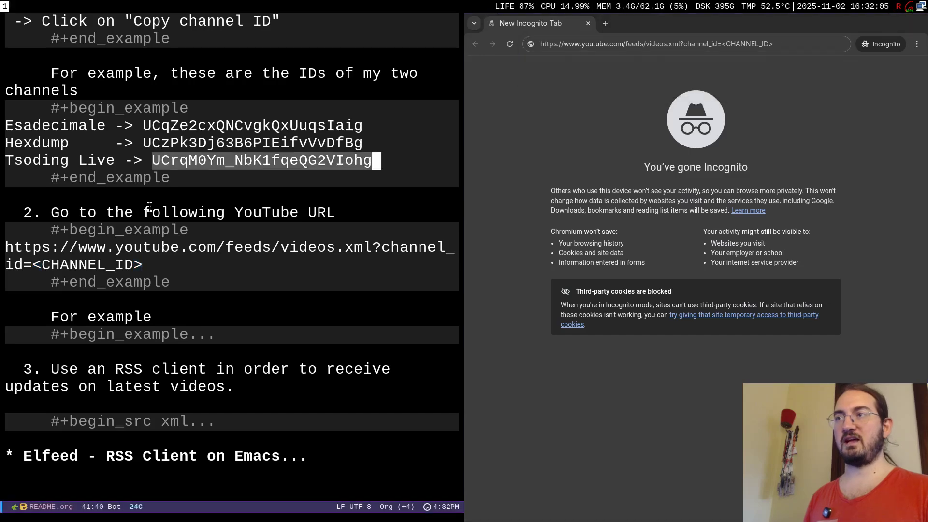
drag(724, 44, 866, 42)
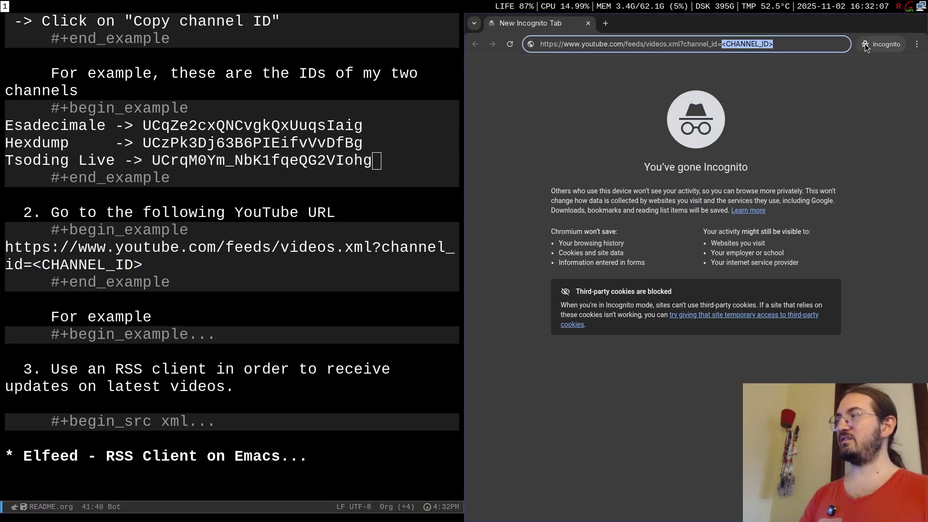
key(ctrl+v)
key(Return)
Zoom the feed page in two levels and examine the channel details and first entry in the XML.
key(super+f)
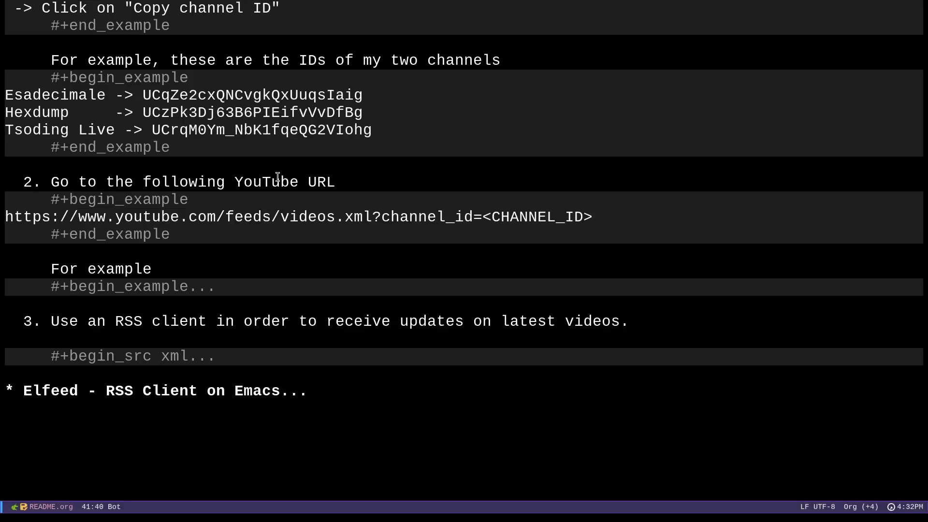
key(super+f)
key(ctrl+plus)
key(ctrl+plus)
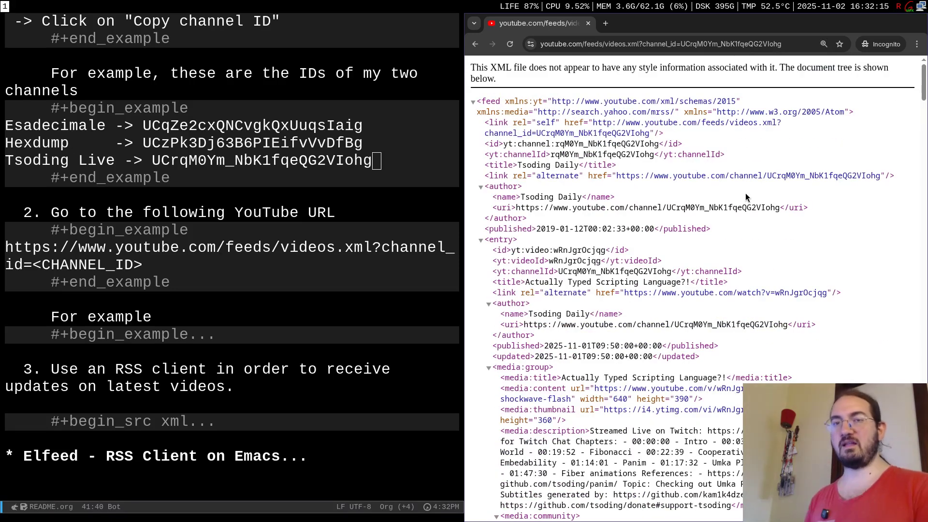
drag(482, 101, 693, 271)
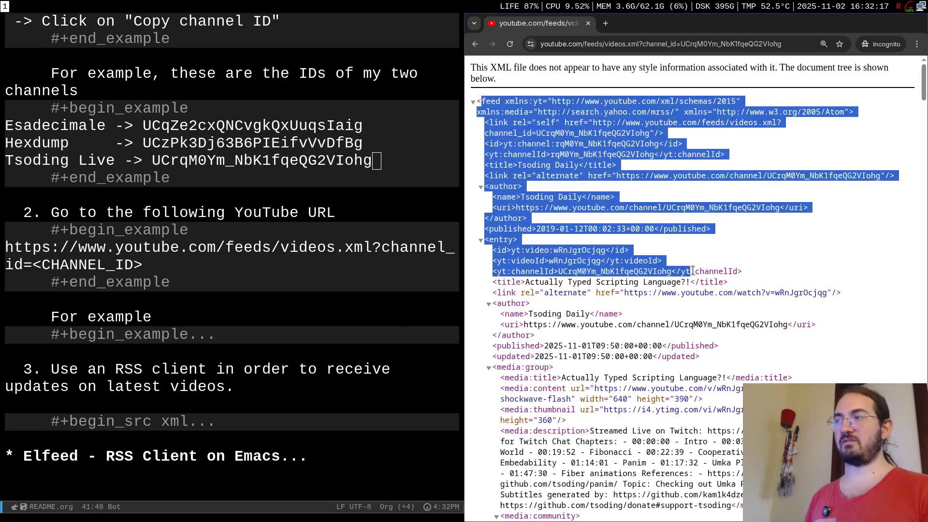
click(693, 271)
scroll(693, 271, down, 2)
Show the feed full screen and collapse its first two video entries.
key(super+f)
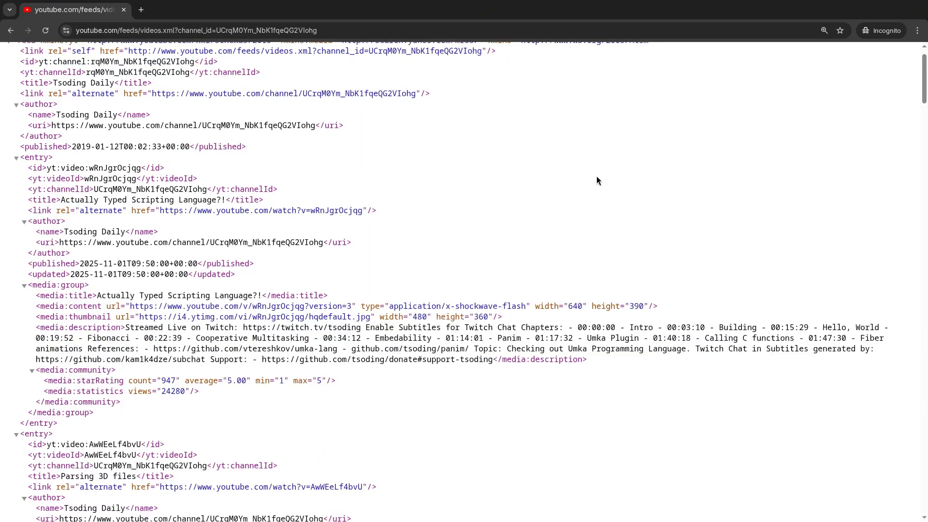
click(17, 159)
click(18, 191)
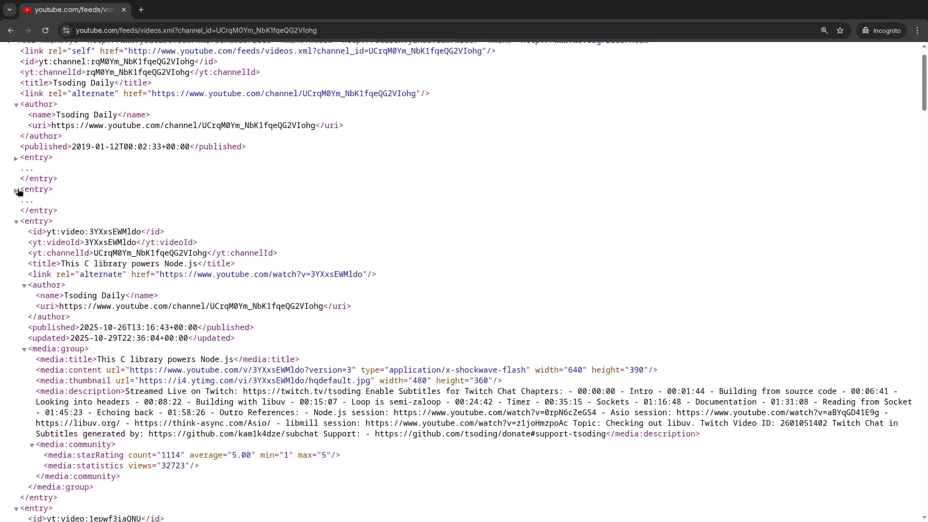
Collapse the third feed entry, expand the first, and temporarily mark up its title, IDs, dates and author for examination.
click(16, 222)
click(16, 158)
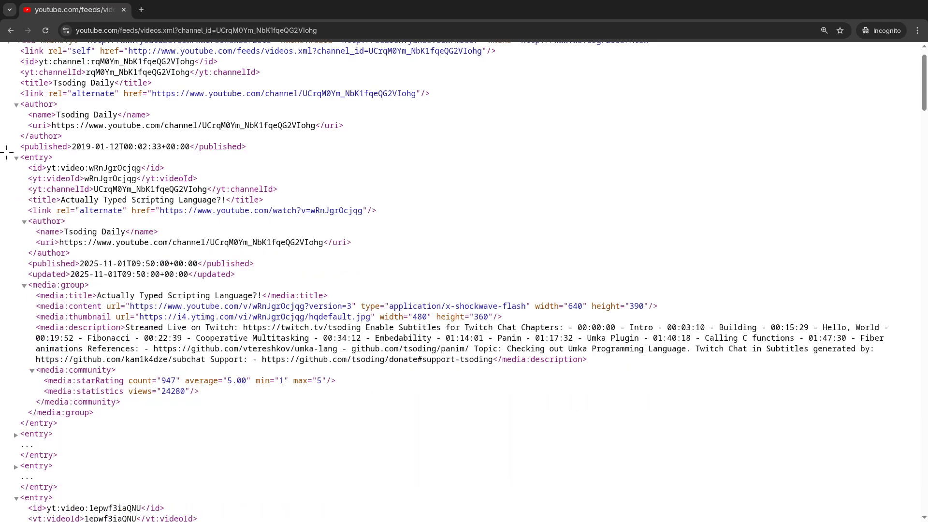
mouse_move(8, 145)
mouse_down()
mouse_move(5, 293)
mouse_move(72, 452)
mouse_up()
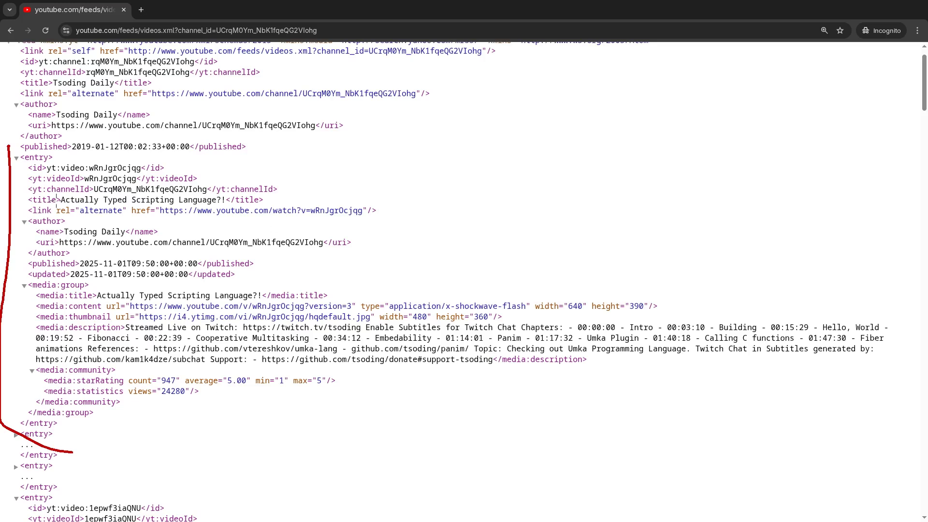
mouse_move(54, 190)
mouse_down()
mouse_move(95, 215)
mouse_move(202, 213)
mouse_move(237, 188)
mouse_move(44, 198)
mouse_up()
drag(172, 171, 135, 170)
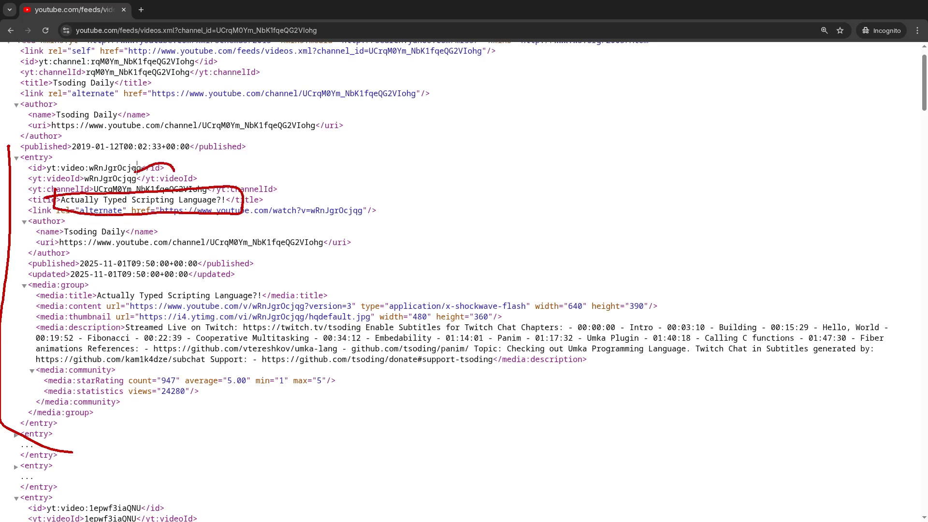
mouse_move(195, 262)
mouse_down()
mouse_move(157, 294)
mouse_move(184, 297)
mouse_up()
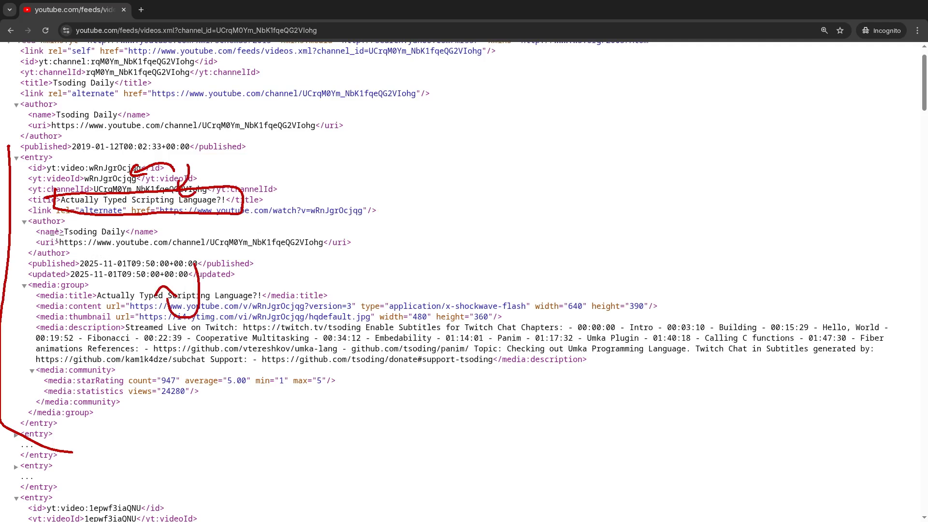
mouse_move(57, 233)
mouse_down()
mouse_move(87, 251)
mouse_move(332, 252)
mouse_move(90, 218)
mouse_up()
key(shift+F9)
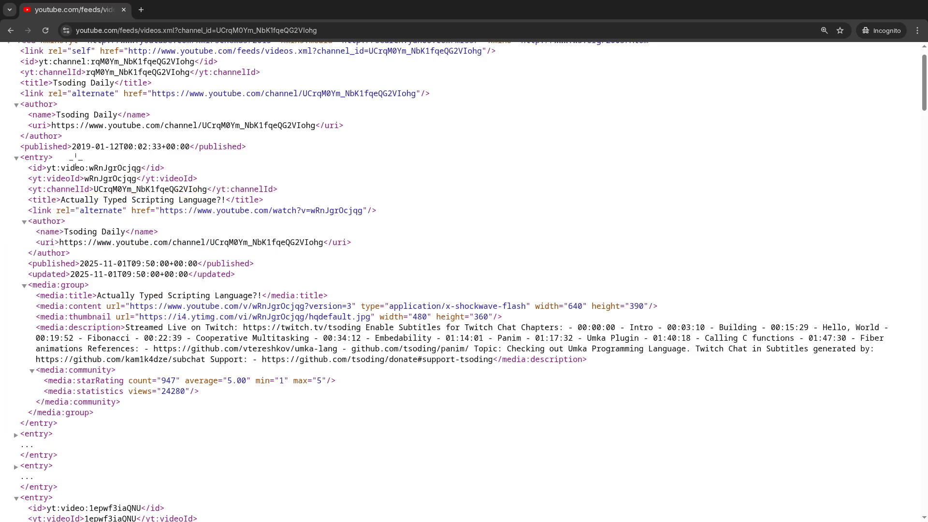
drag(59, 243, 295, 242)
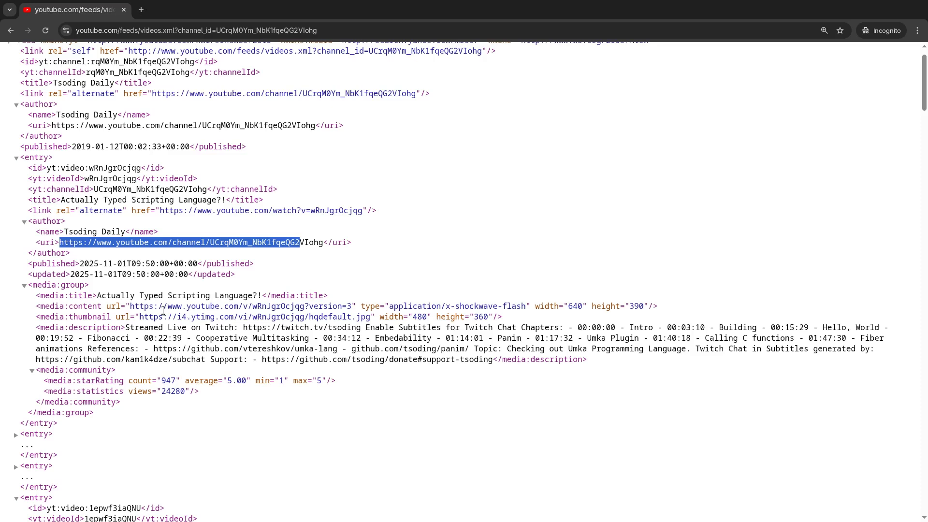
mouse_move(130, 306)
mouse_down()
mouse_move(304, 306)
mouse_move(130, 306)
mouse_up()
click(305, 308)
right_click(144, 305)
click(169, 314)
Return the browser to the split view, load the copied video URL in a new tab and get past the cookie consent page.
key(super+f)
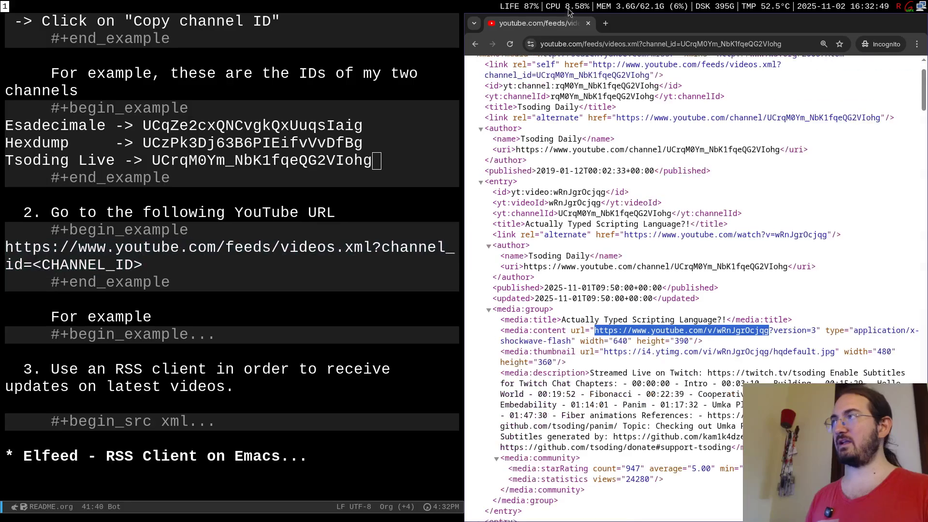
click(605, 23)
key(ctrl+v)
key(Return)
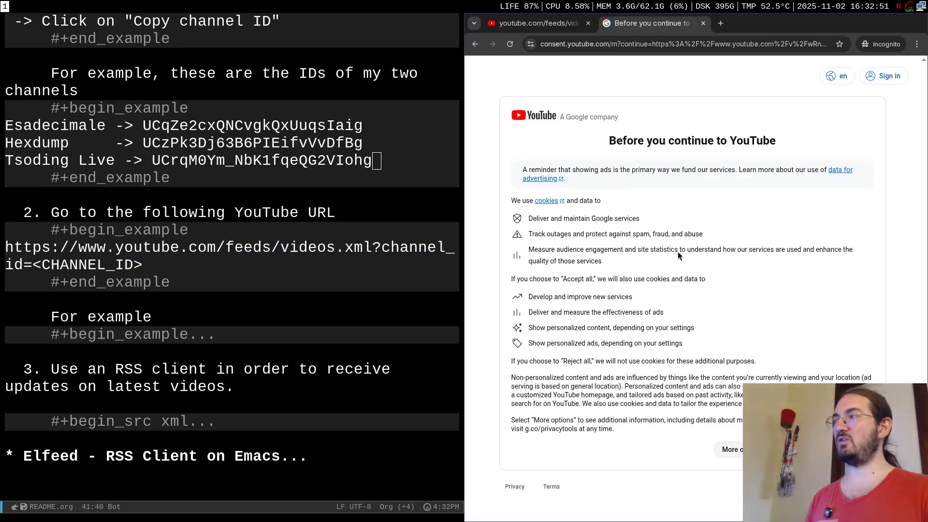
key(super+f)
click(582, 436)
key(super+f)
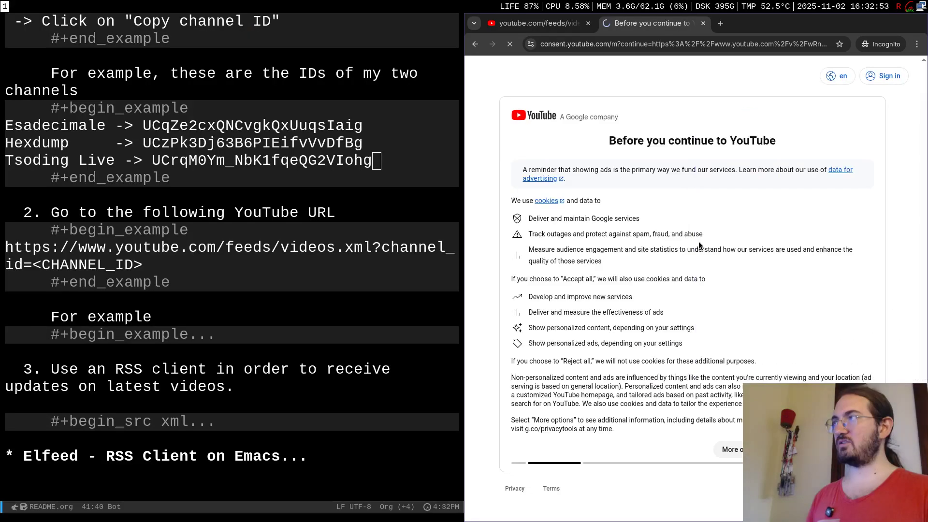
click(585, 252)
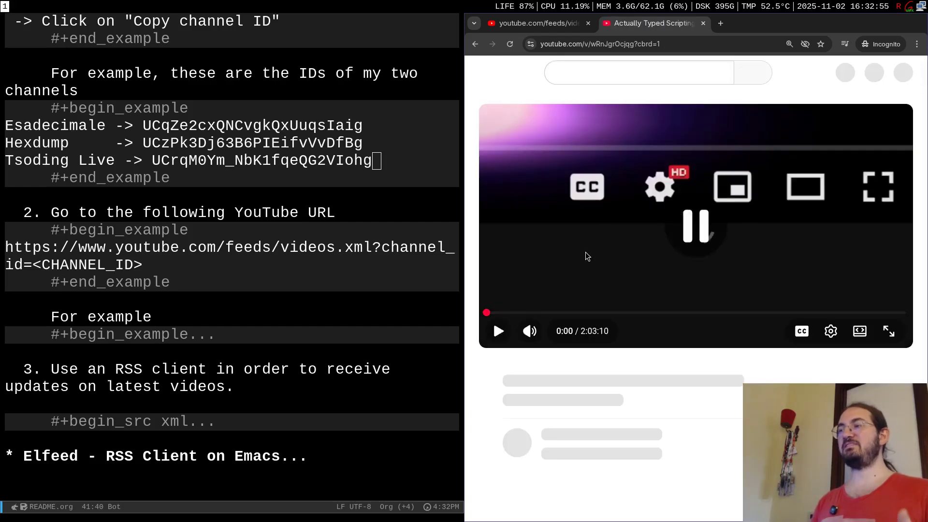
Highlight the video's title on its YouTube page, and close both the video and feed tabs.
drag(478, 366, 674, 366)
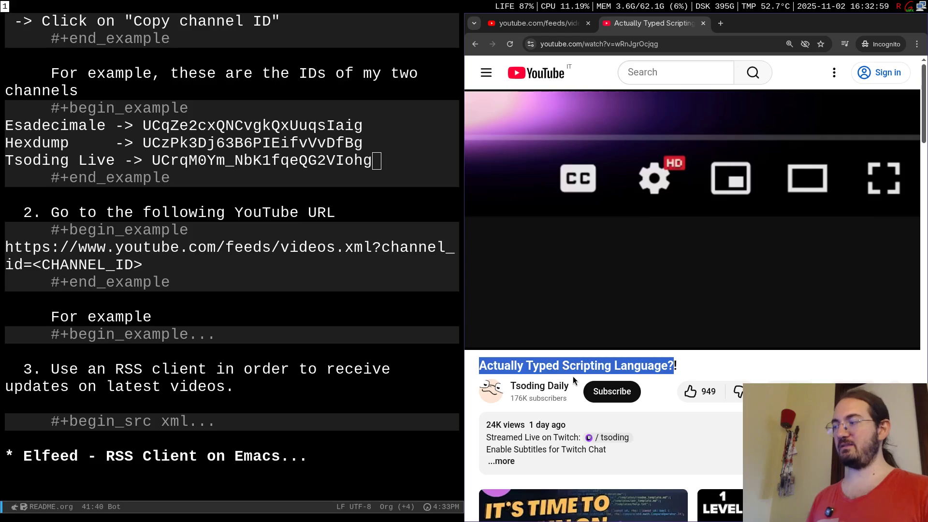
click(704, 24)
click(589, 24)
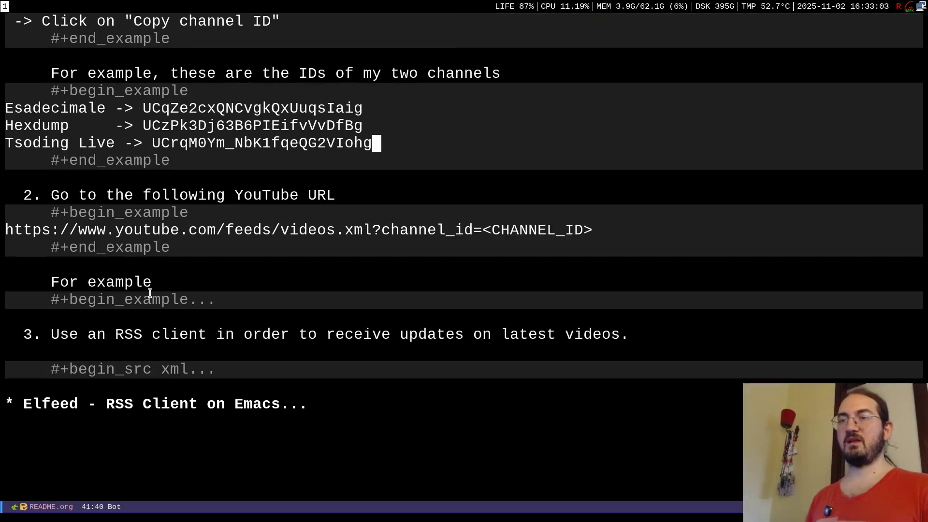
Expand the XML source block under item 3 of the notes and reduce the text size two levels to read it.
scroll(150, 292, down, 3)
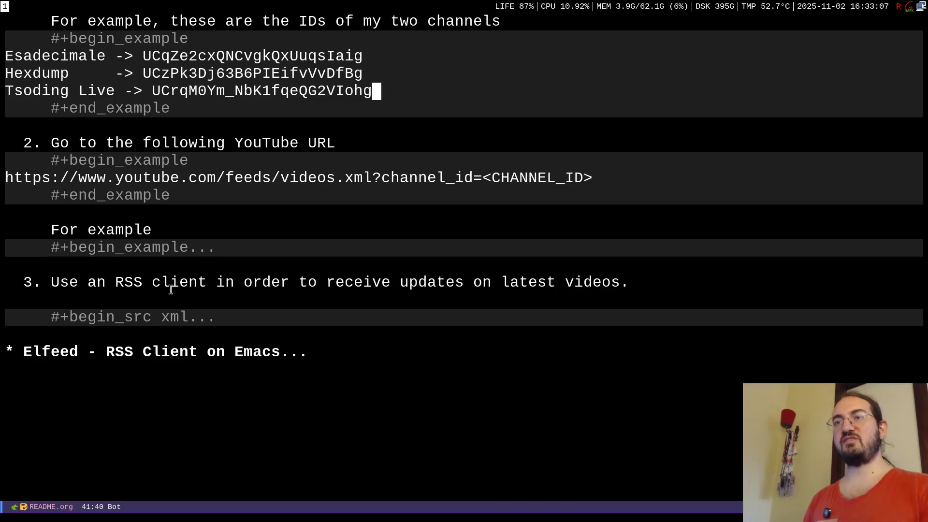
click(164, 315)
key(Tab)
scroll(155, 205, down, 6)
key(ctrl+minus)
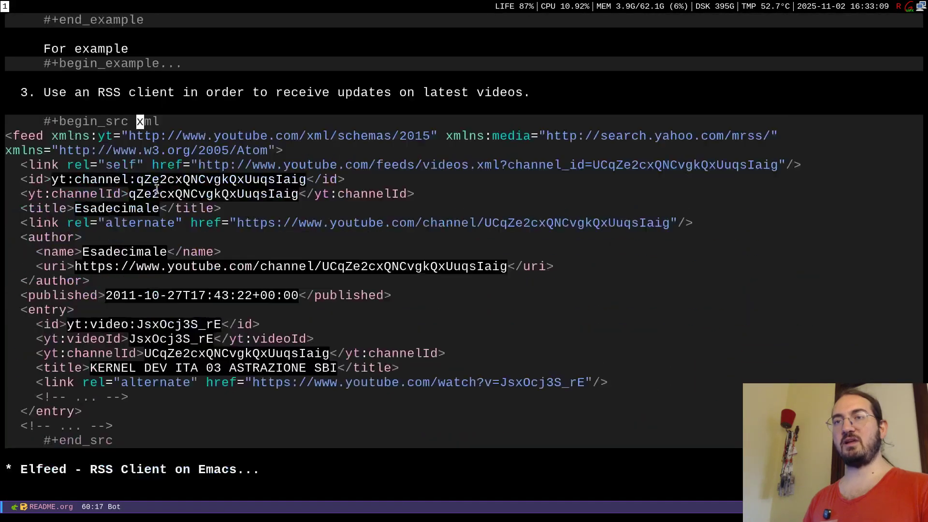
key(minus)
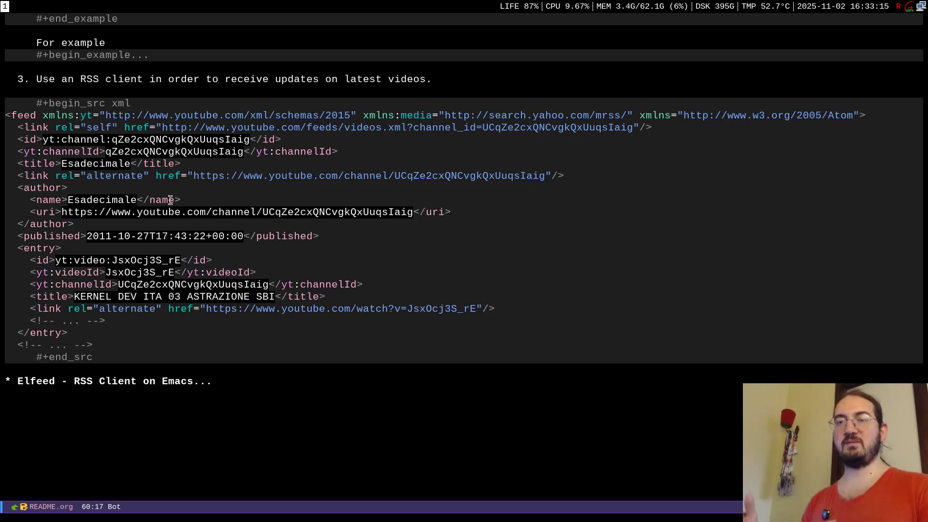
Fold the whole README outline to its top-level headings and enlarge the text by two levels.
key(shift+Tab)
key(equal)
key(equal)
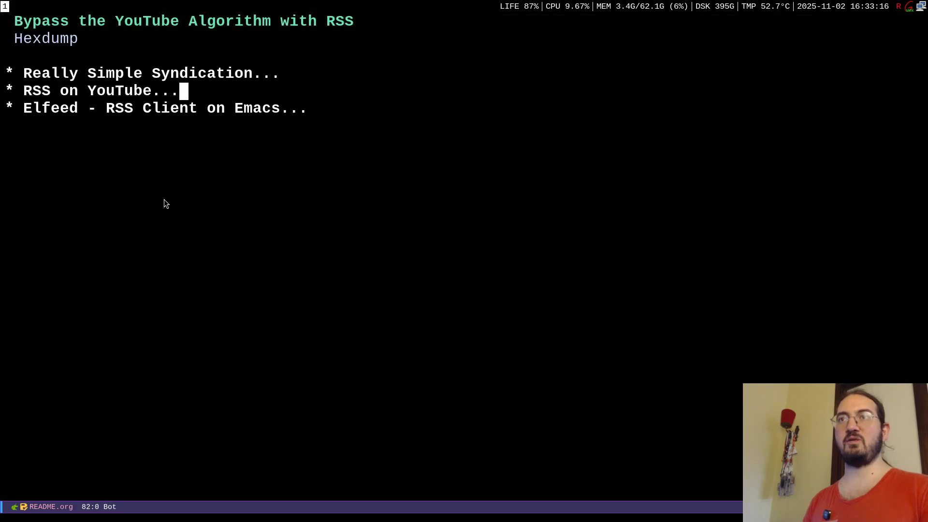
Expand the "Elfeed - RSS Client on Emacs" section and its emacs-lisp block, and reduce the text size two levels.
click(111, 108)
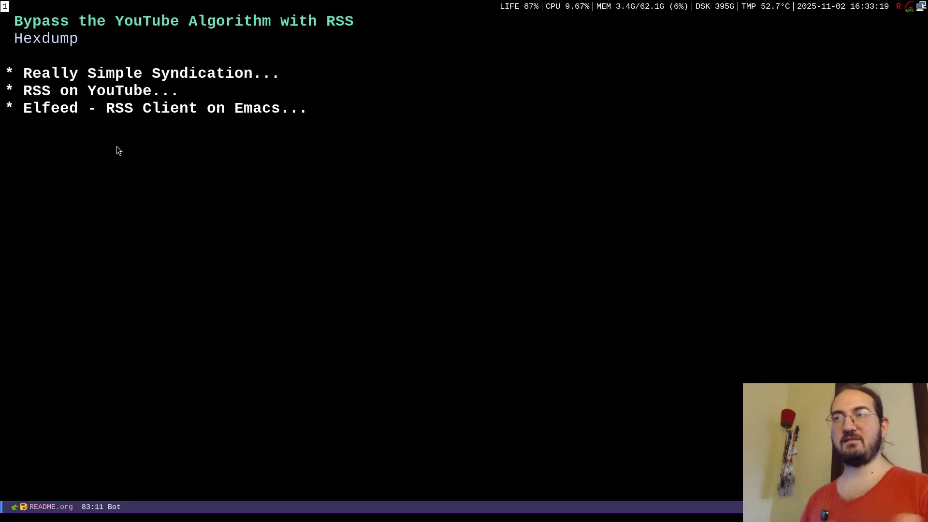
key(Tab)
click(123, 160)
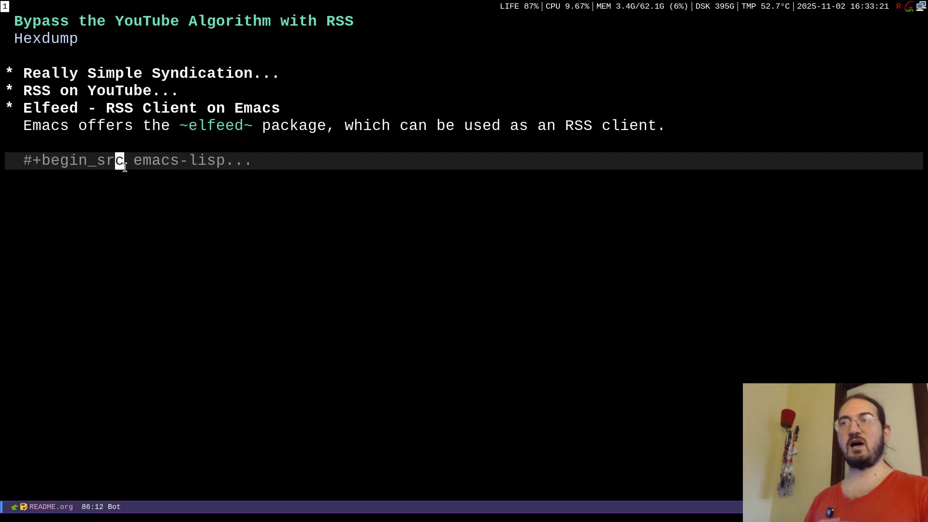
key(Tab)
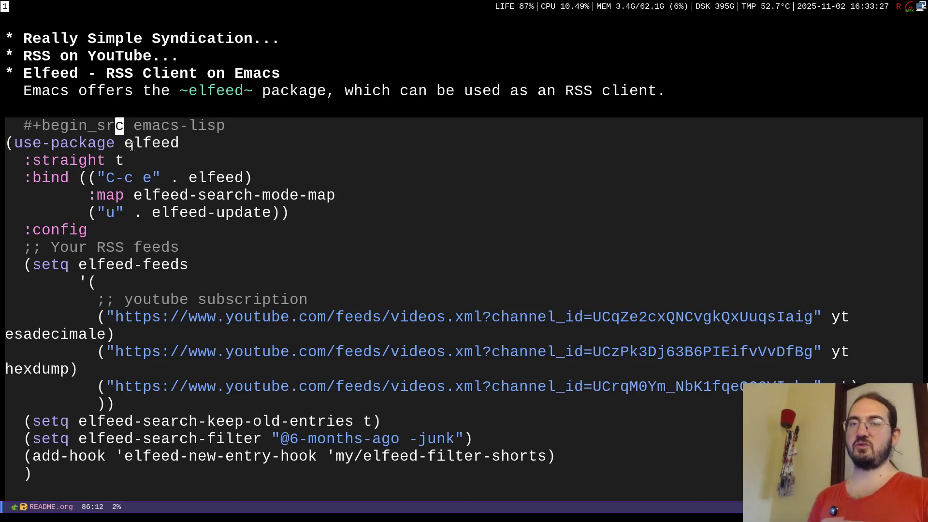
key(ctrl+x)
key(ctrl+minus)
key(ctrl+minus)
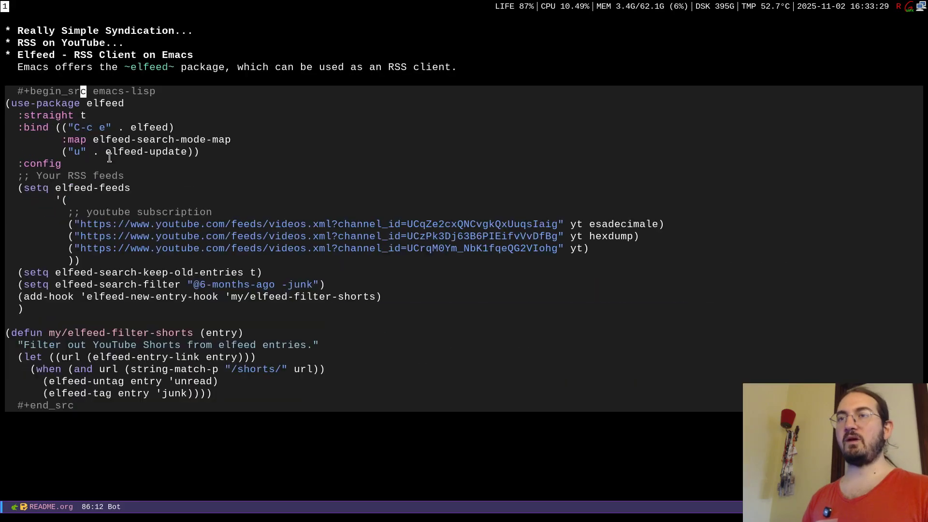
Mark up the elfeed package declaration, the elfeed-feeds list and its channel URLs and tags, and clear the drawings.
click(241, 35)
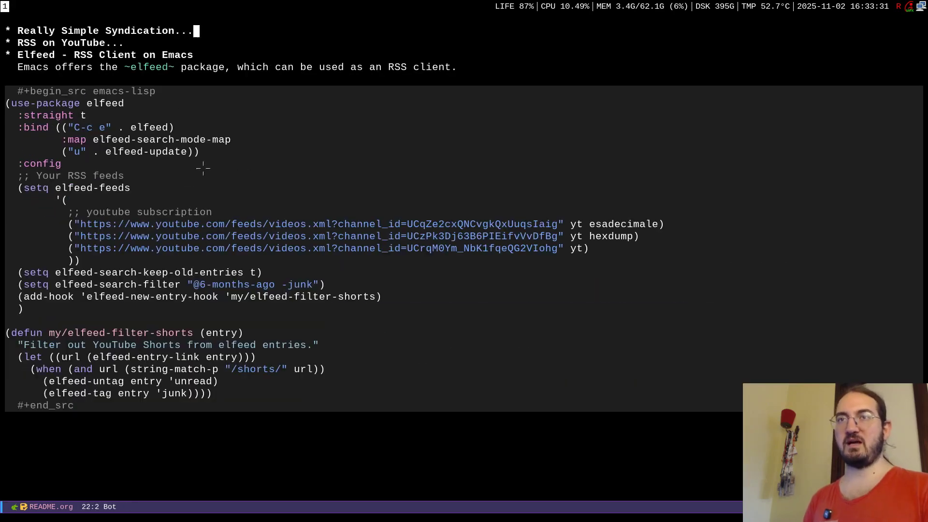
mouse_move(8, 94)
mouse_down()
mouse_move(8, 271)
mouse_move(168, 262)
mouse_up()
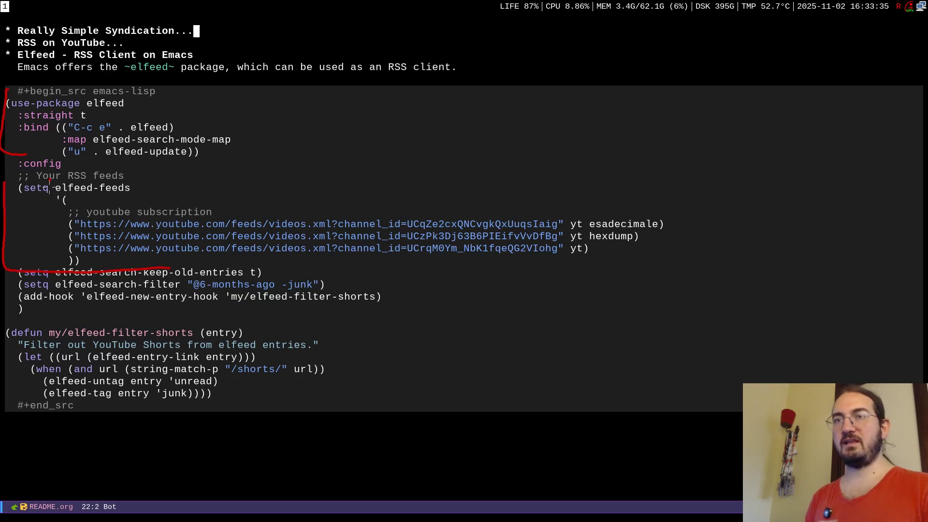
drag(48, 185, 143, 173)
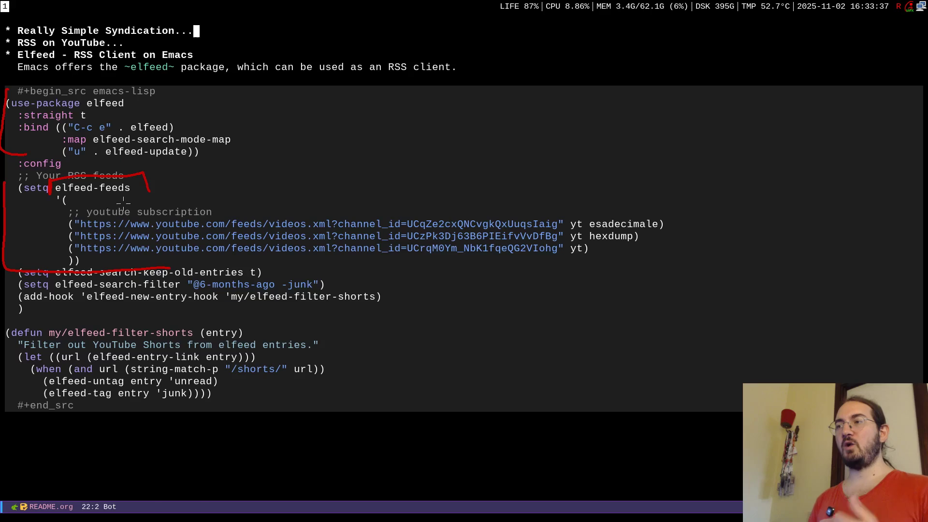
mouse_move(529, 276)
mouse_down()
mouse_move(535, 325)
mouse_move(512, 294)
mouse_up()
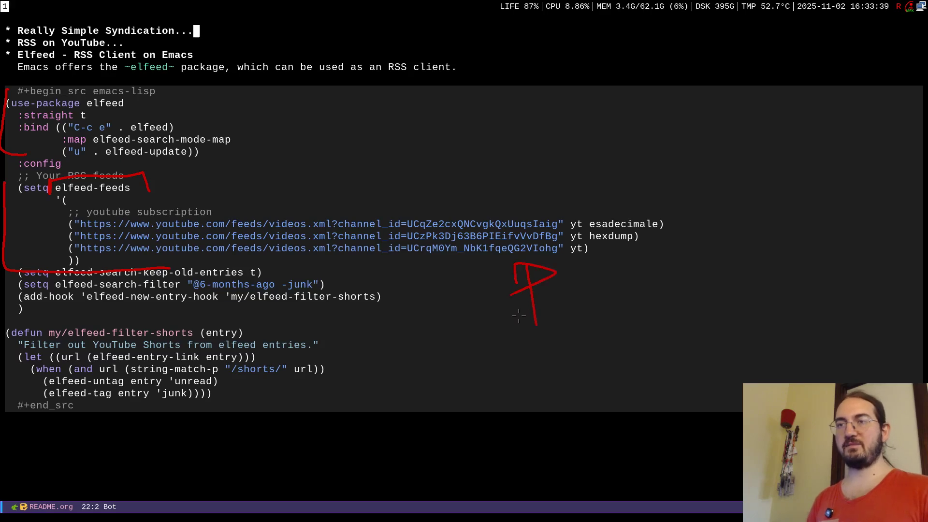
drag(675, 176, 644, 213)
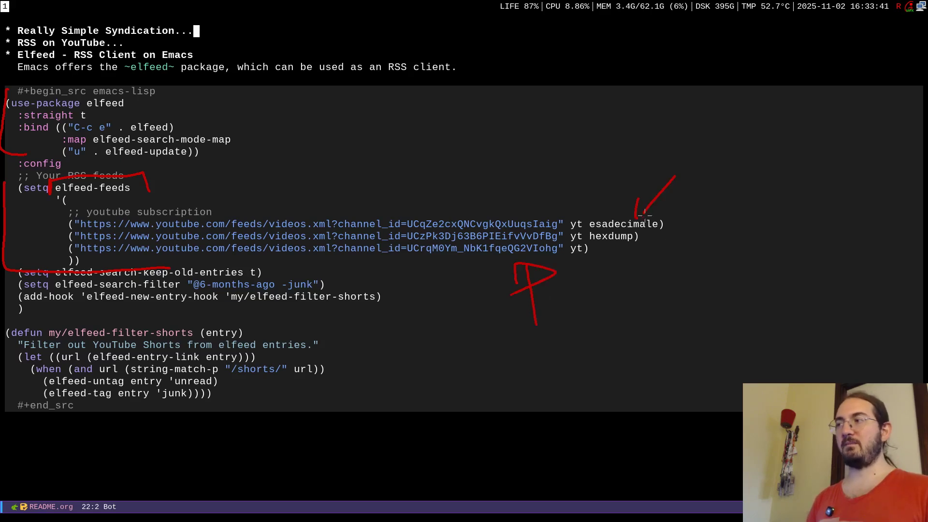
drag(631, 249, 641, 303)
drag(626, 274, 658, 272)
mouse_move(450, 310)
mouse_down()
mouse_move(457, 258)
mouse_move(470, 292)
mouse_up()
key(shift+F9)
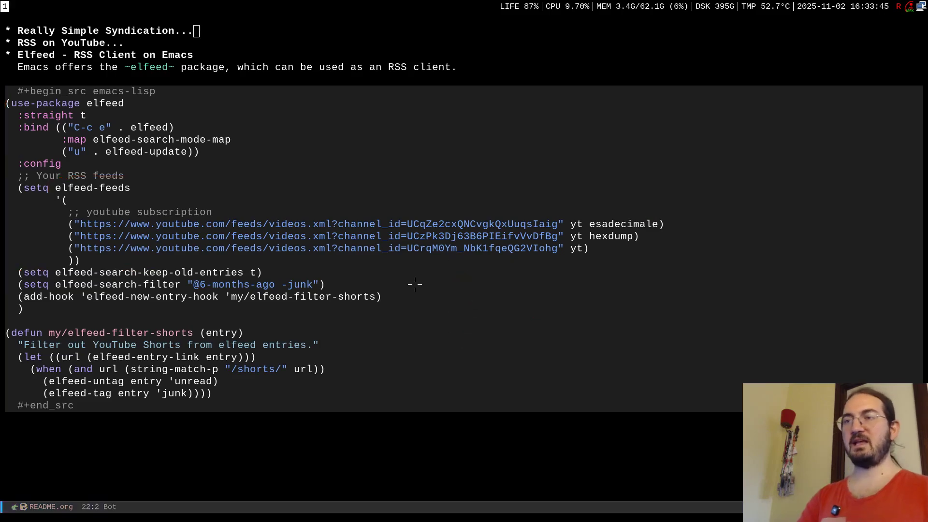
Mark up the search settings and the my/elfeed-filter-shorts function with its "/shorts/" match and junk tag, clearing the drawings.
drag(29, 260, 43, 315)
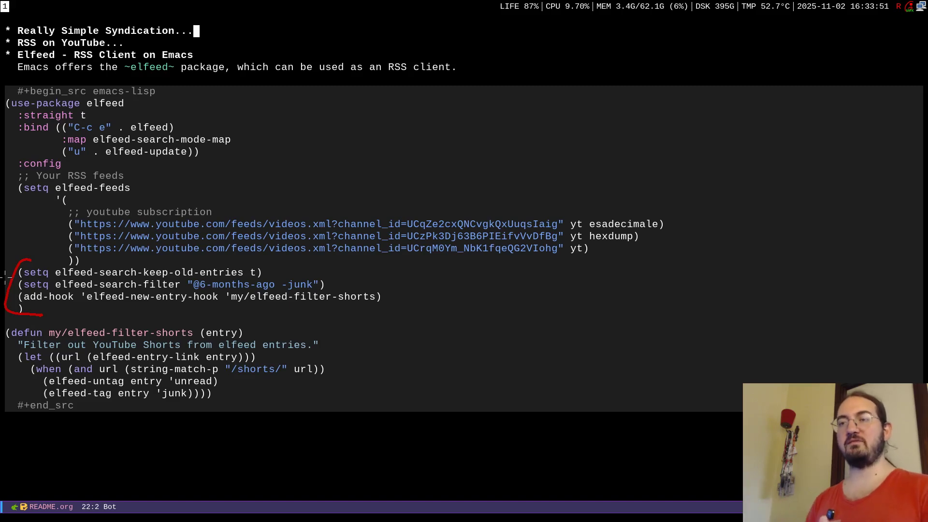
key(shift+F9)
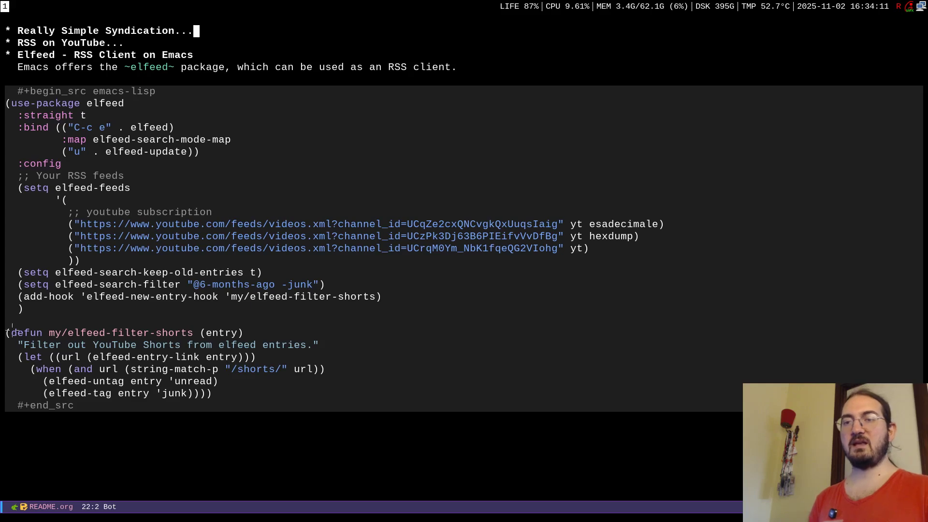
mouse_move(2, 324)
mouse_down()
mouse_move(67, 405)
mouse_move(367, 400)
mouse_move(121, 313)
mouse_move(4, 323)
mouse_up()
drag(249, 331, 291, 300)
drag(252, 318, 264, 333)
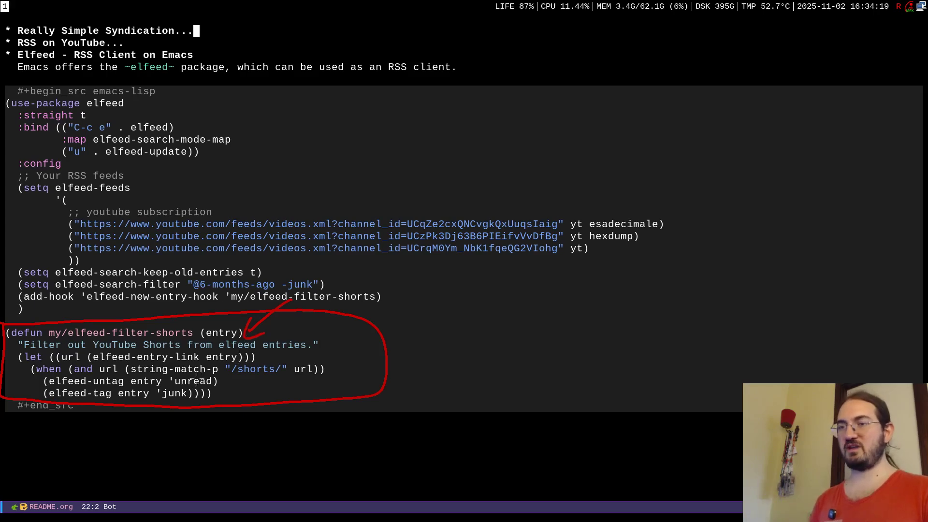
drag(262, 418, 256, 380)
drag(247, 390, 268, 385)
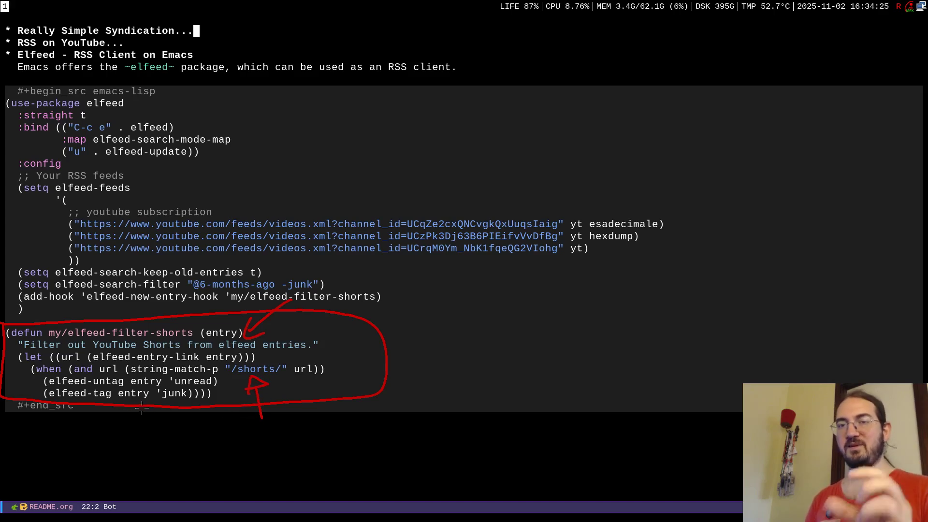
drag(180, 436, 177, 396)
mouse_move(170, 414)
mouse_down()
mouse_move(191, 414)
mouse_move(162, 387)
mouse_up()
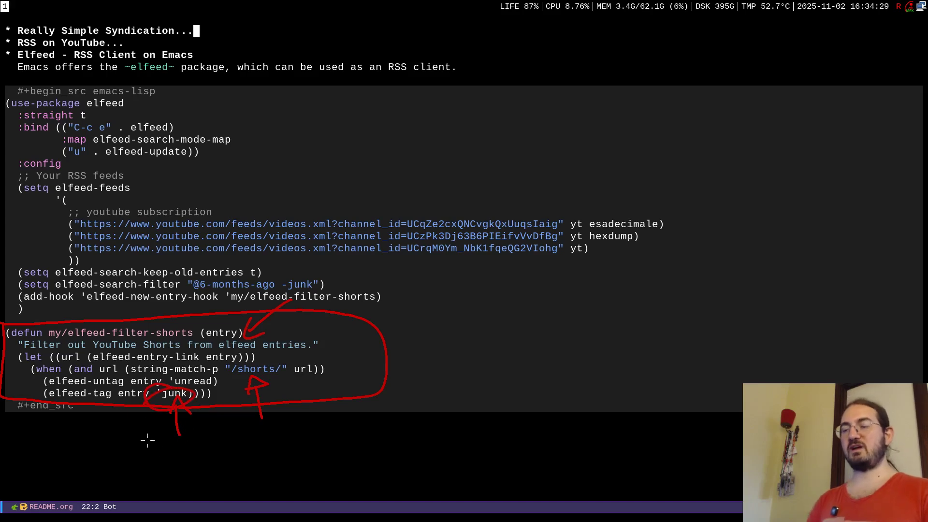
key(shift+F9)
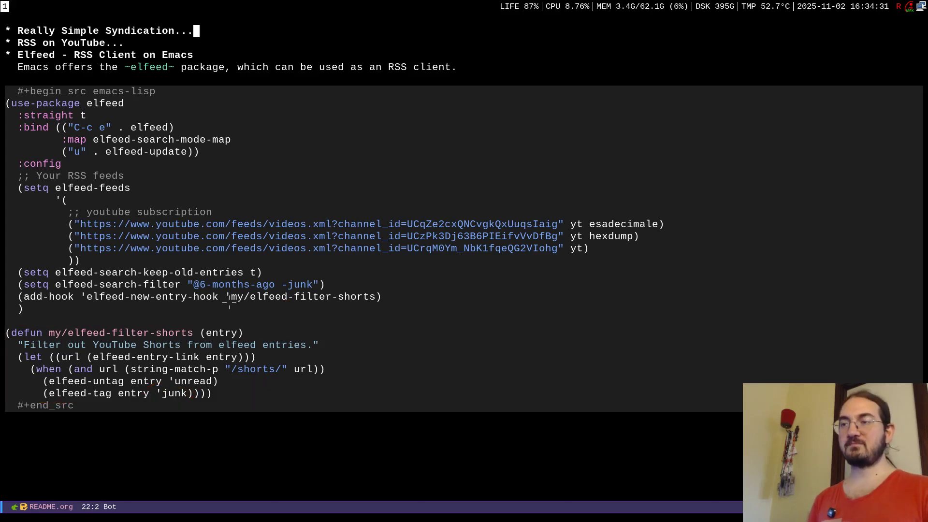
Mark up -junk in the elfeed-search-filter value, clear the drawing, and place the cursor at the end of the my/elfeed-filter-shorts definition.
mouse_move(280, 283)
mouse_down()
mouse_move(339, 288)
mouse_move(281, 271)
mouse_up()
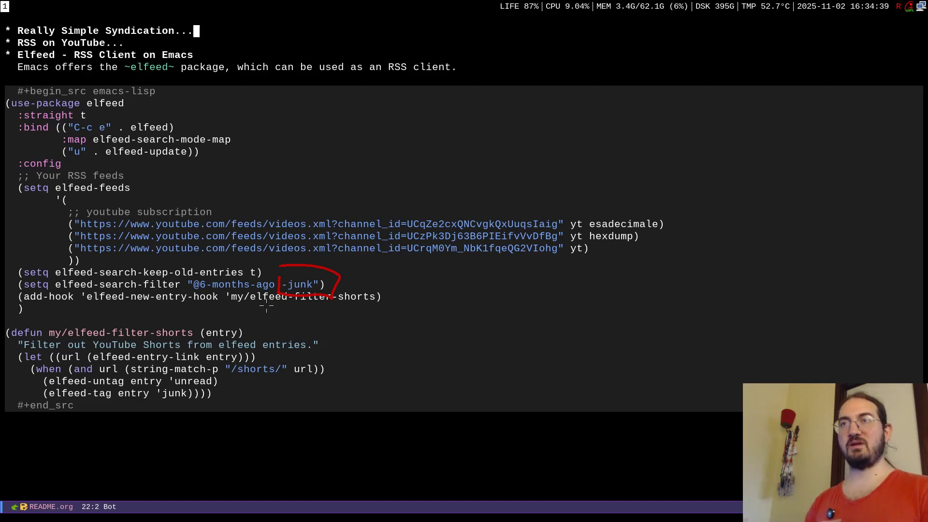
key(shift+F9)
key(F9)
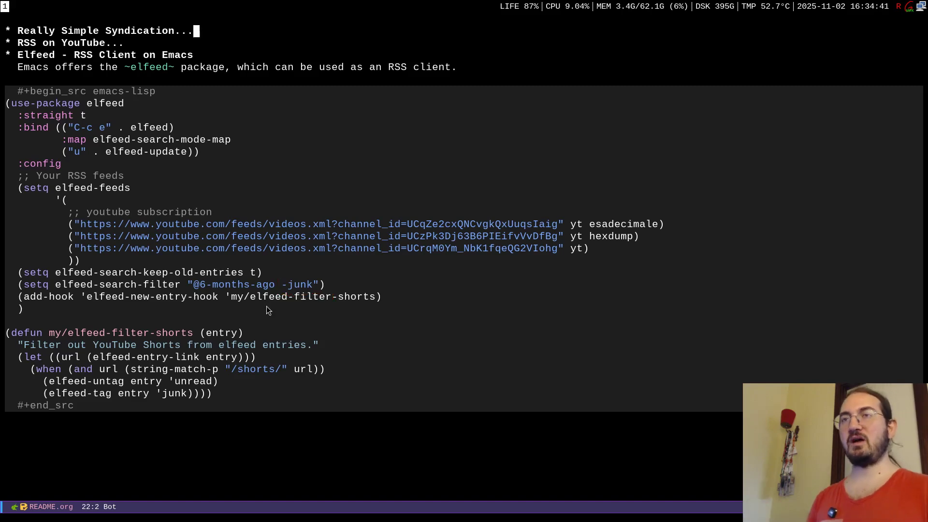
click(213, 393)
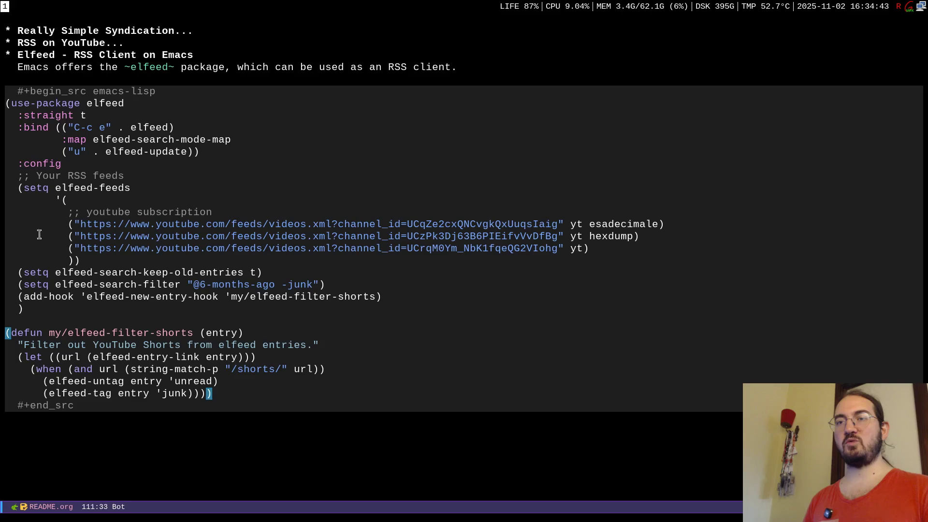
Evaluate the whole (use-package elfeed) form from its closing parenthesis.
drag(7, 103, 72, 286)
click(43, 311)
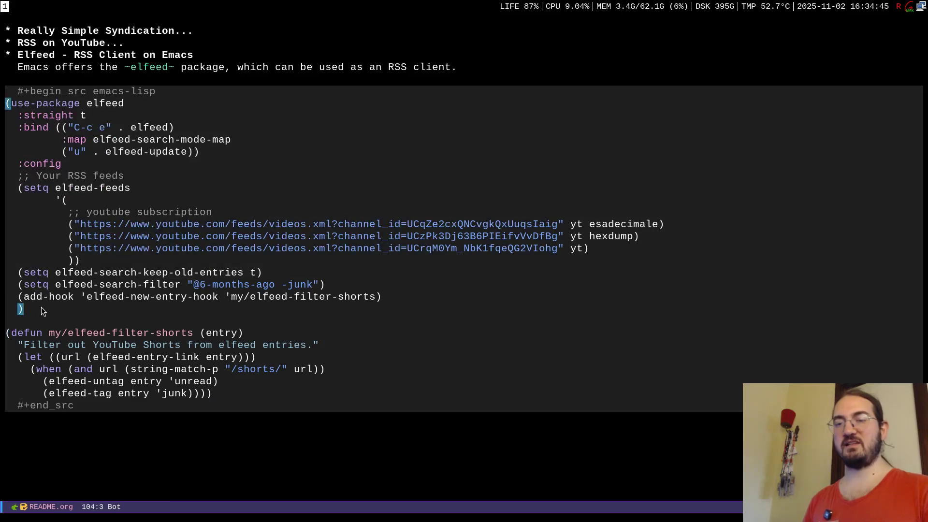
key(ctrl+x)
key(ctrl+e)
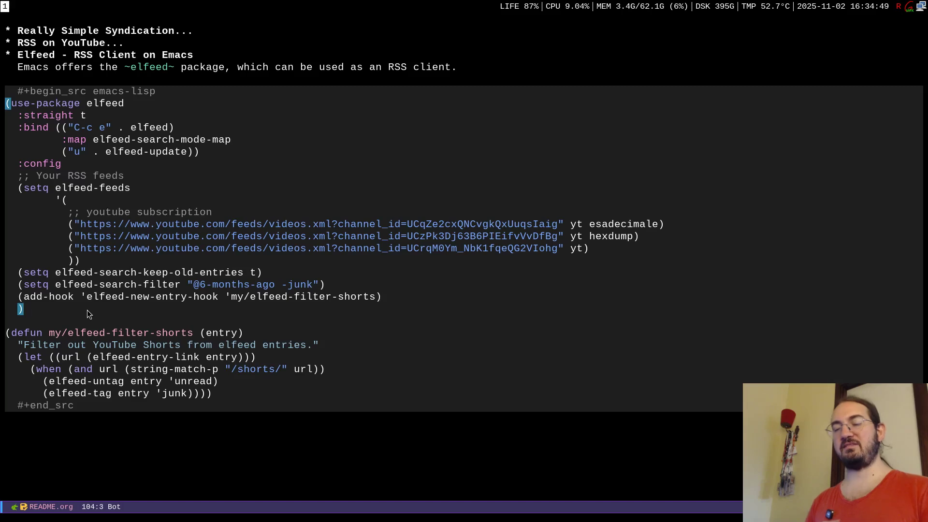
Evaluate the elfeed-feeds setq form holding the three YouTube channel feeds.
click(86, 252)
click(545, 287)
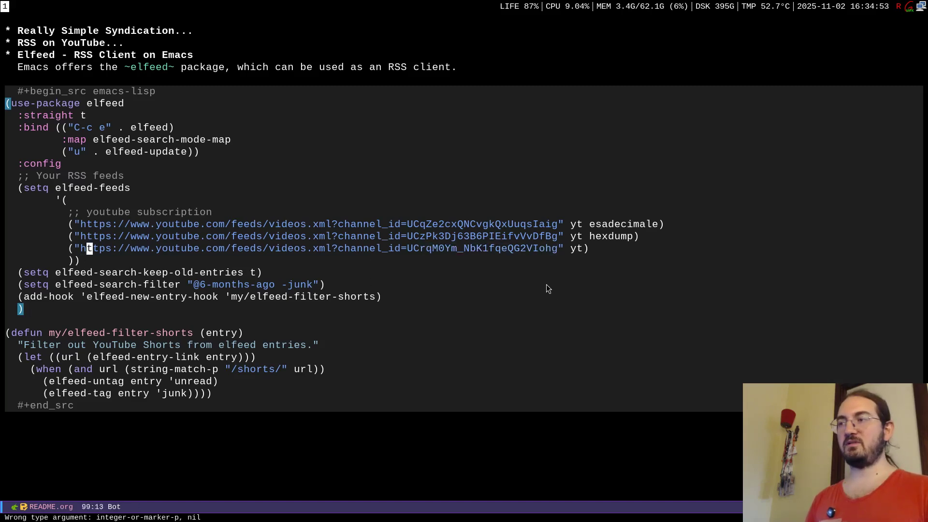
click(168, 269)
click(135, 260)
key(ctrl+x)
key(ctrl+e)
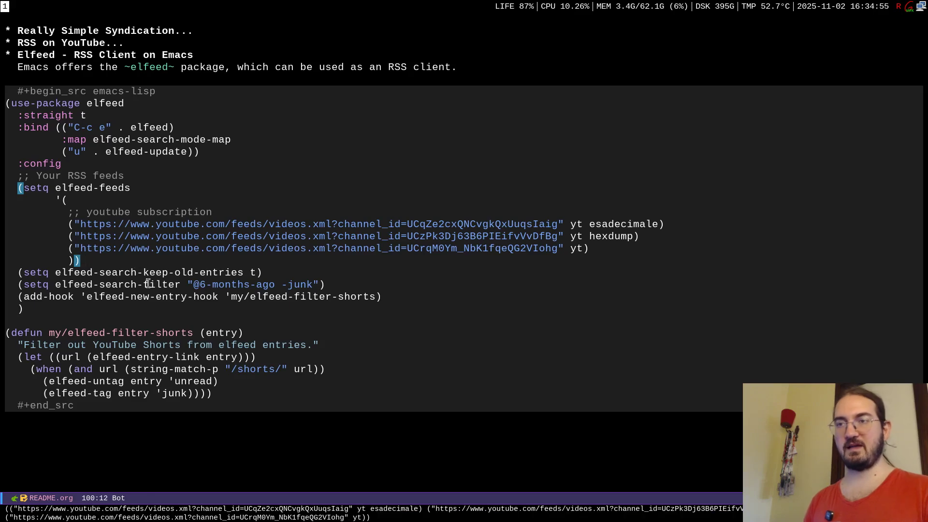
Evaluate the add-hook form that attaches my/elfeed-filter-shorts to elfeed-new-entry-hook.
key(ctrl+n)
key(ctrl+e)
key(Down)
key(Down)
key(ctrl+e)
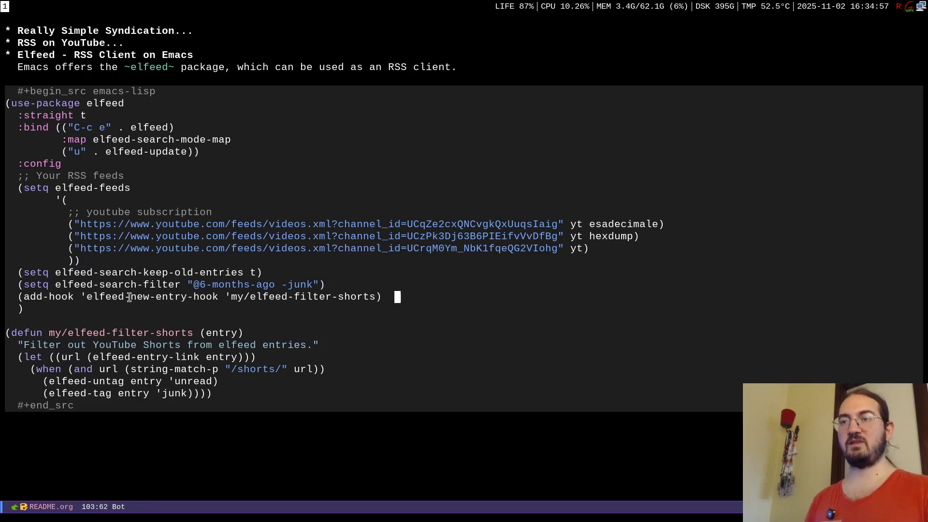
key(ctrl+x)
key(ctrl+e)
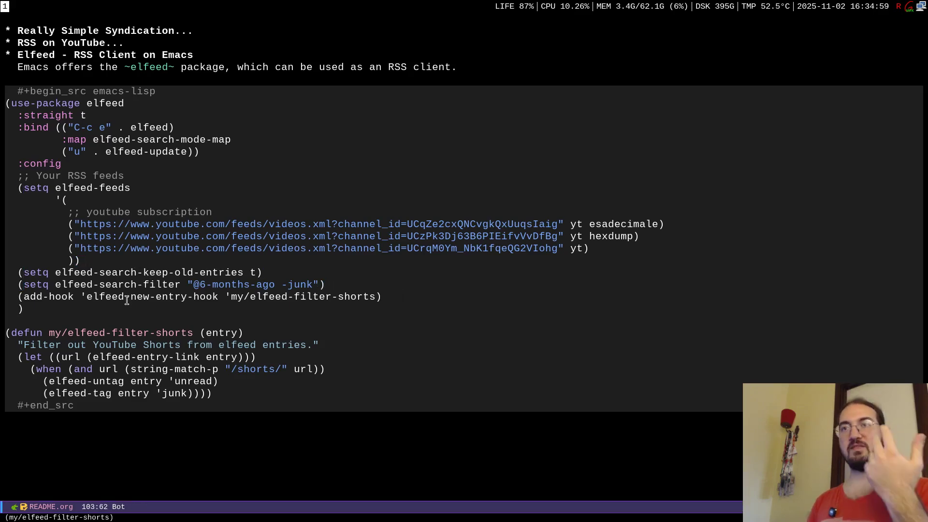
Run the elfeed command to open the feed search buffer.
key(alt+x)
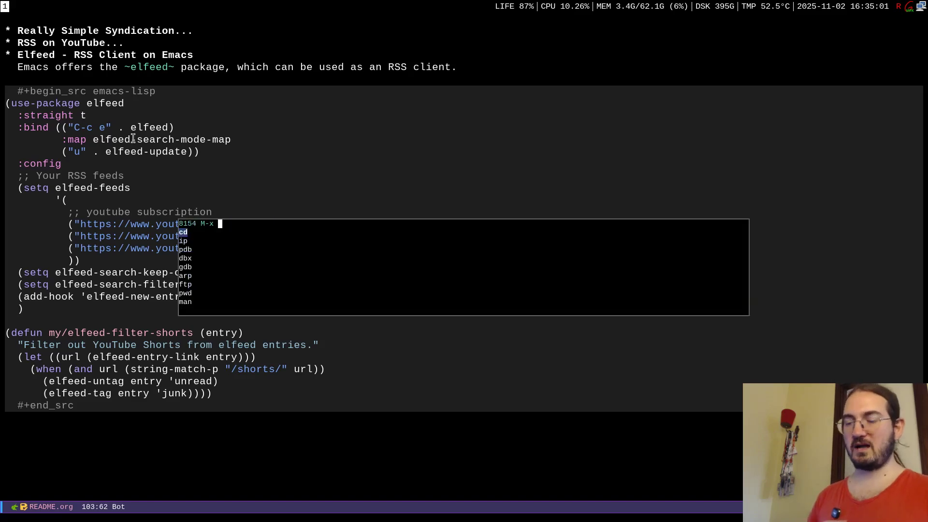
text(elfeed)
key(Return)
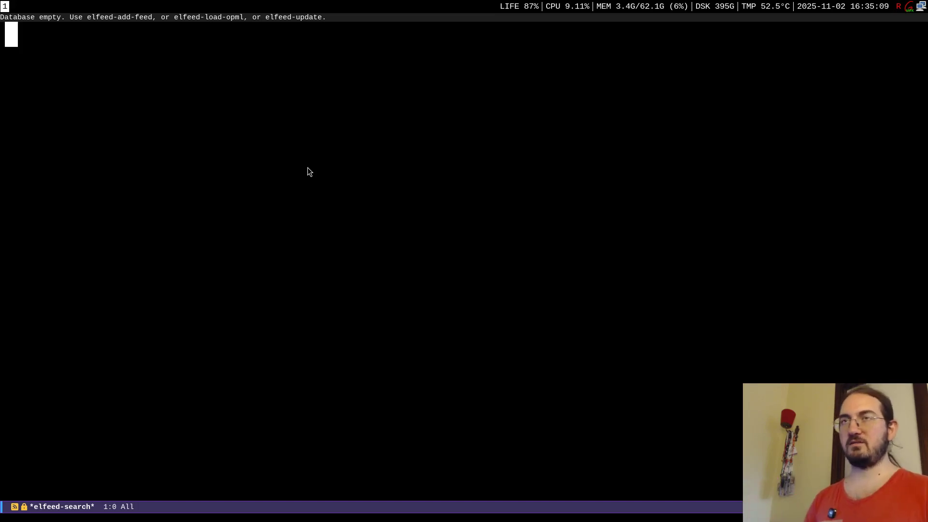
Return to README.org and examine the key binding assigned to elfeed-update in elfeed-search-mode-map.
key(ctrl+x)
key(b)
key(Return)
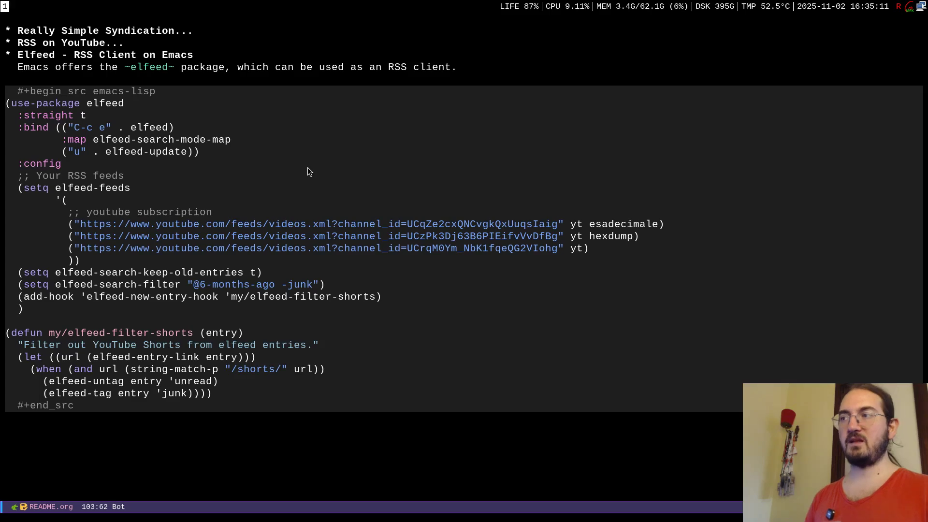
drag(308, 168, 442, 278)
click(459, 285)
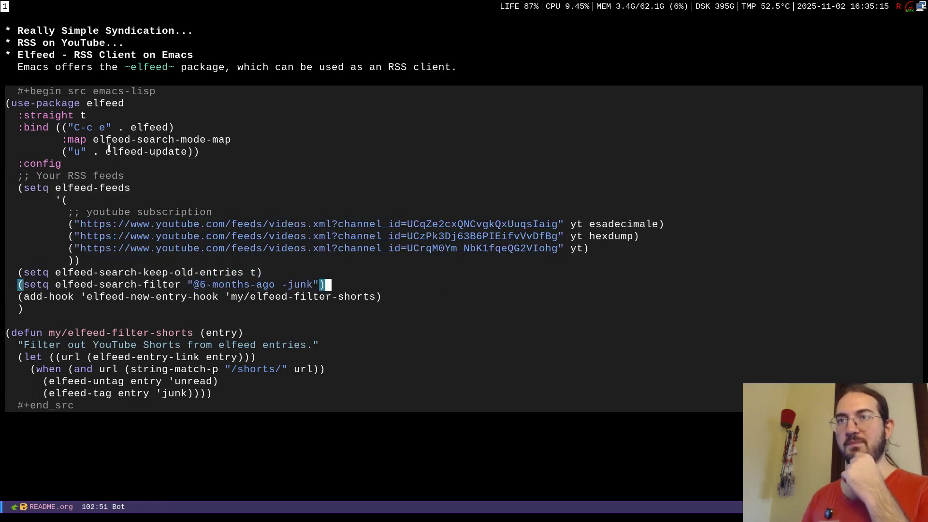
drag(106, 151, 188, 152)
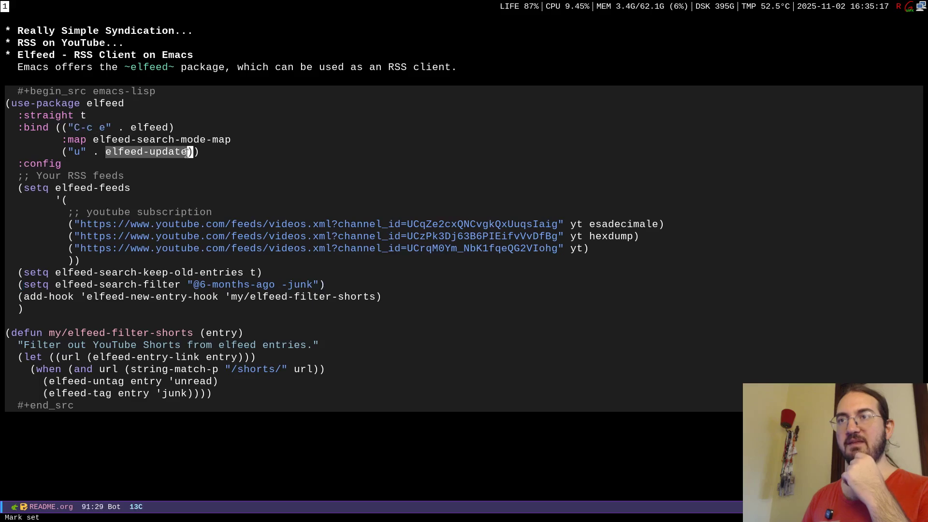
click(77, 152)
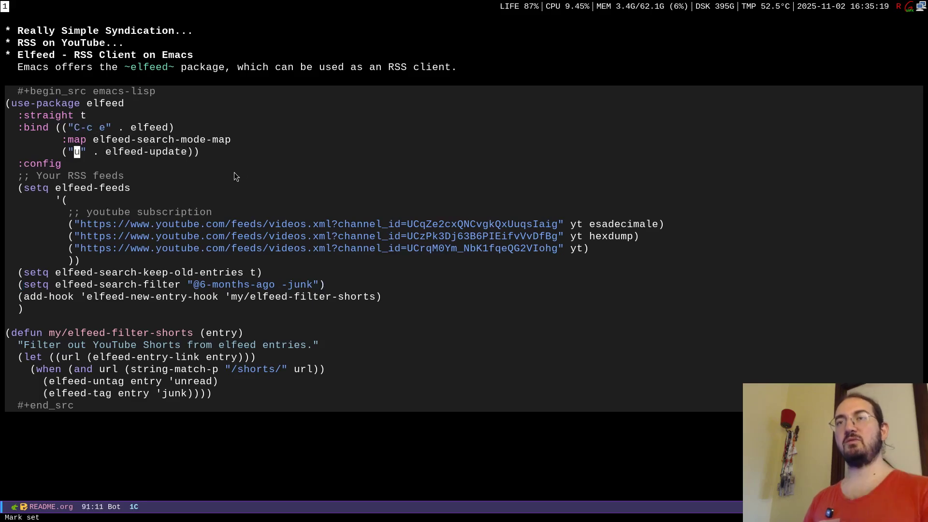
click(244, 163)
Update the feeds in the *elfeed-search* buffer and reduce the text size so the whole entry list fits.
key(ctrl+x)
key(b)
key(Return)
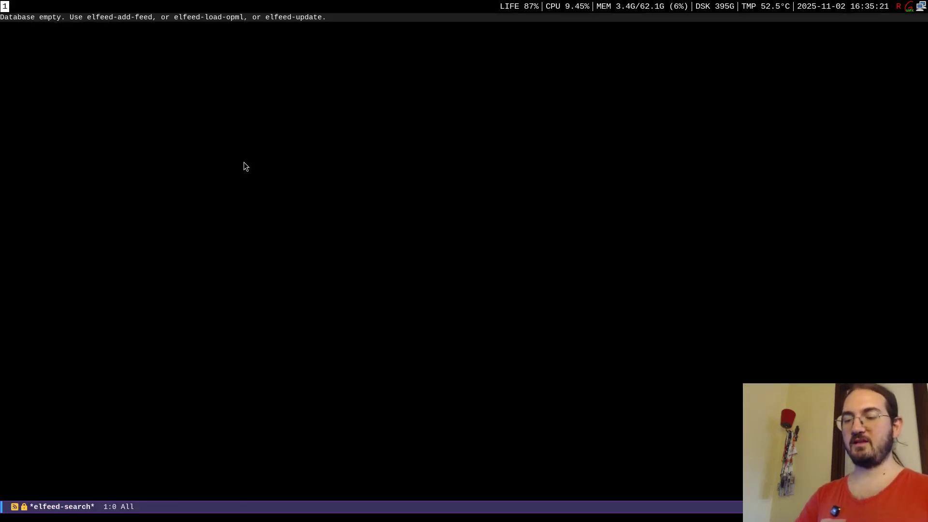
key(u)
scroll(245, 72, down, 3)
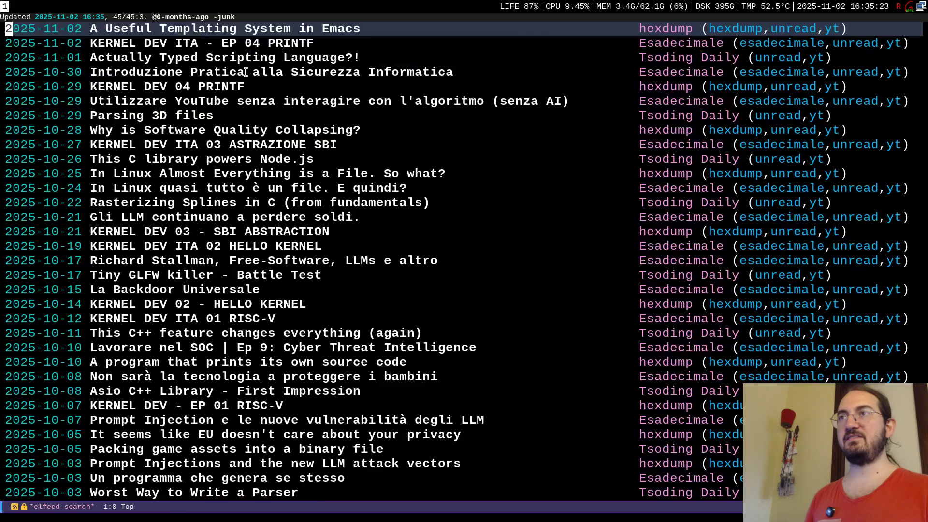
scroll(245, 72, down, 2)
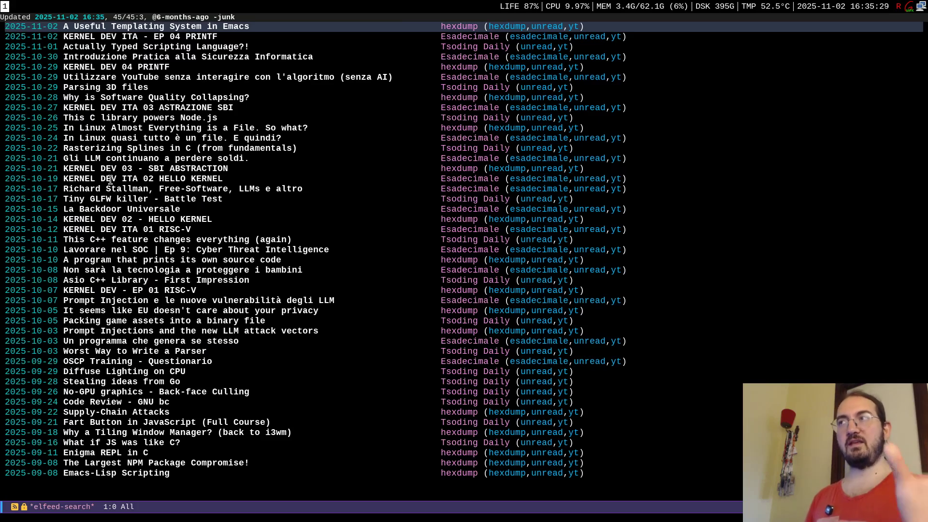
Point out the entries' channel names and tags, and open the entry "A Useful Templating System in Emacs".
drag(445, 27, 708, 94)
click(491, 47)
click(711, 99)
click(165, 27)
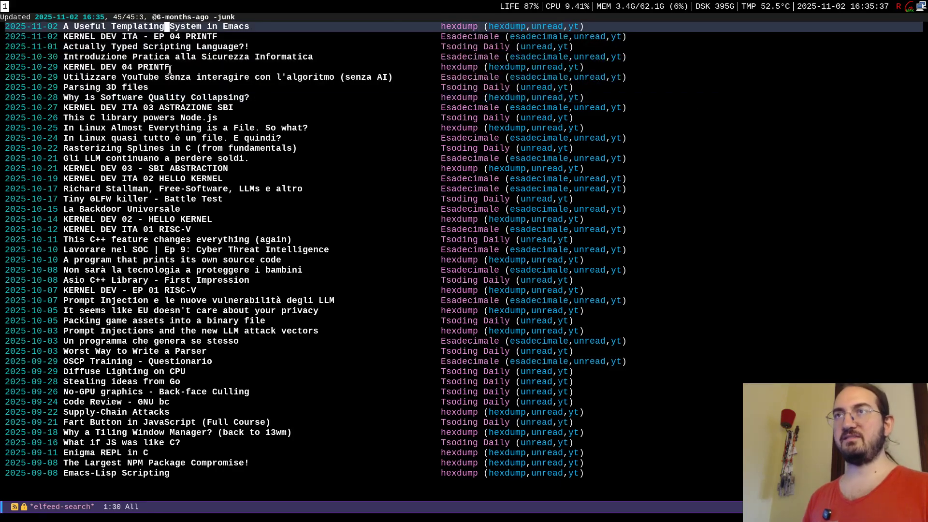
key(Return)
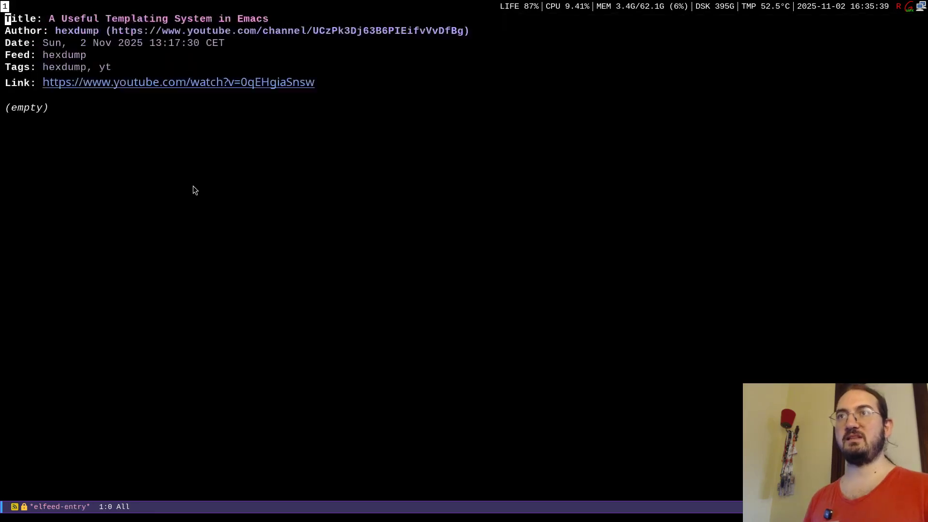
Copy the YouTube video URL from the entry's Link field.
drag(31, 132, 541, 130)
click(563, 127)
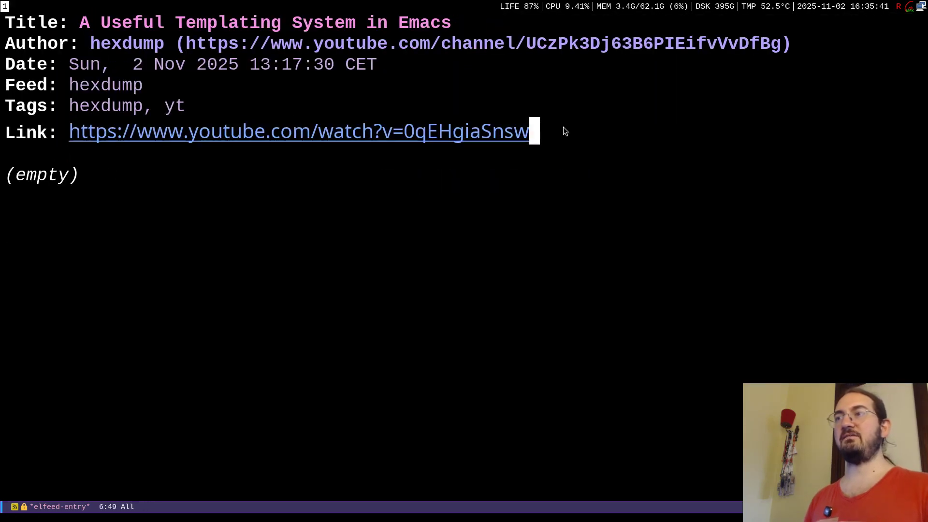
key(ctrl+a)
key(alt+f)
key(alt+f)
key(alt+b)
key(ctrl+space)
key(ctrl+e)
key(alt+w)
Launch a browser window with the "live" profile.
key(super+b)
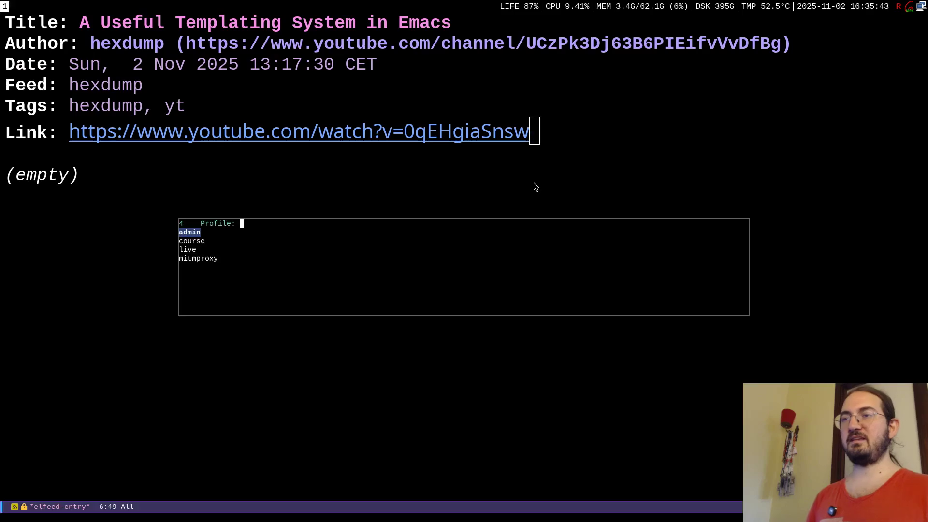
key(ctrl+n)
key(ctrl+n)
key(Return)
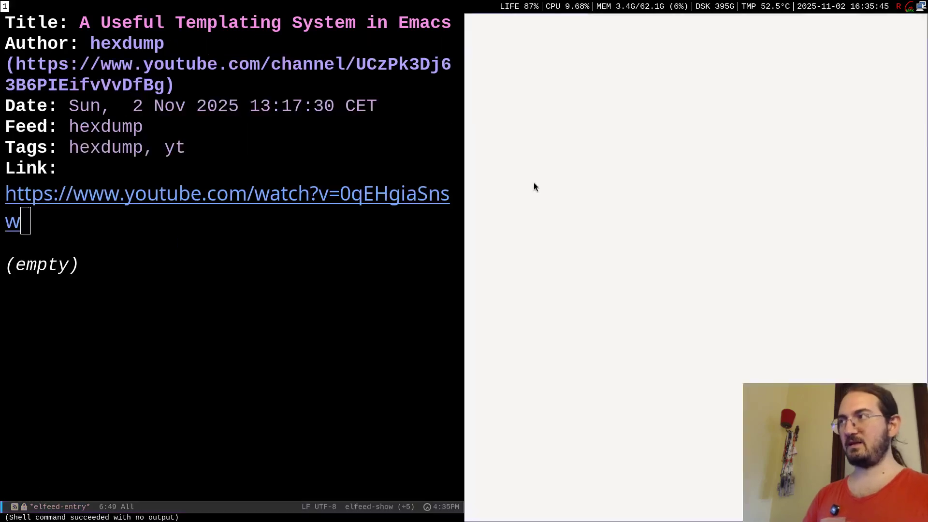
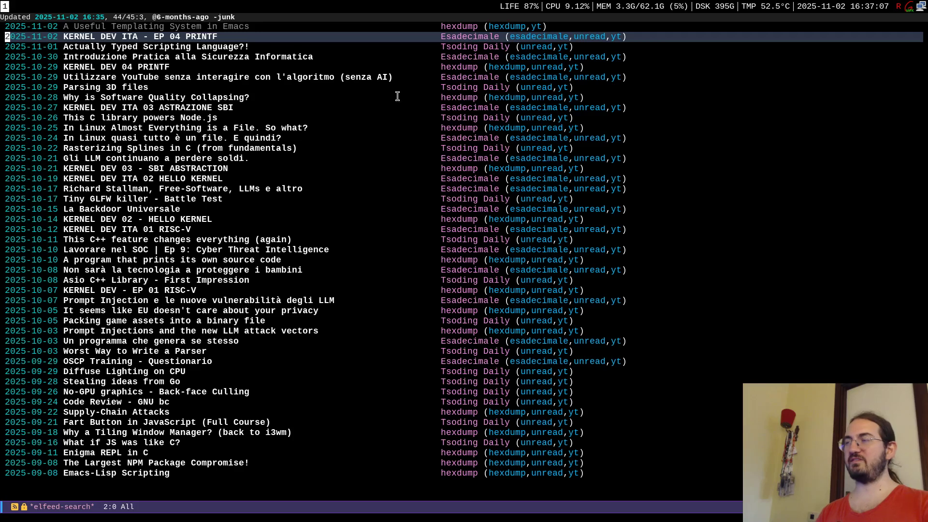
Enlarge the text of the *elfeed-search* entry list.
key(ctrl+x)
key(ctrl+equal)
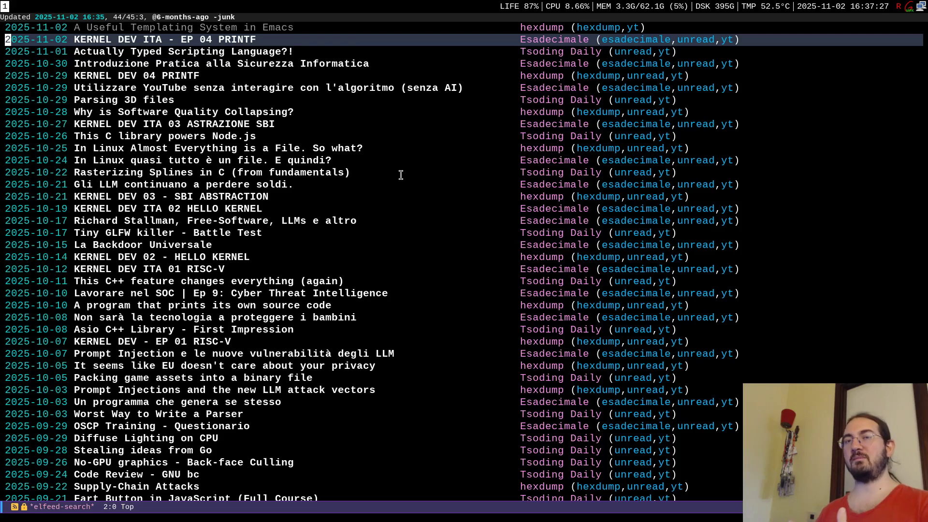
Handwrite "RSS" over the middle of the entry list, circle it, and clear the drawing.
key(F9)
drag(407, 136, 411, 181)
mouse_move(408, 138)
mouse_down()
mouse_move(426, 131)
mouse_move(434, 167)
mouse_up()
drag(459, 138, 437, 167)
drag(481, 134, 469, 162)
drag(462, 112, 464, 112)
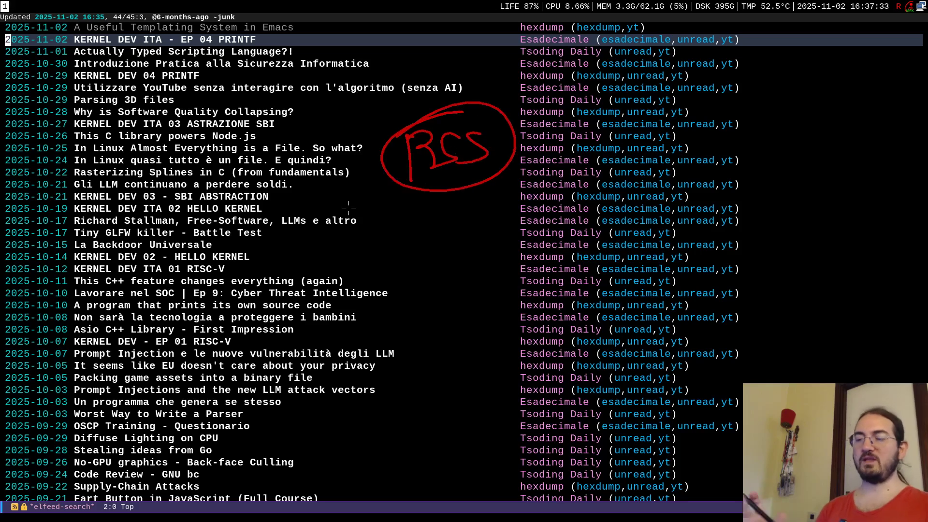
key(shift+F9)
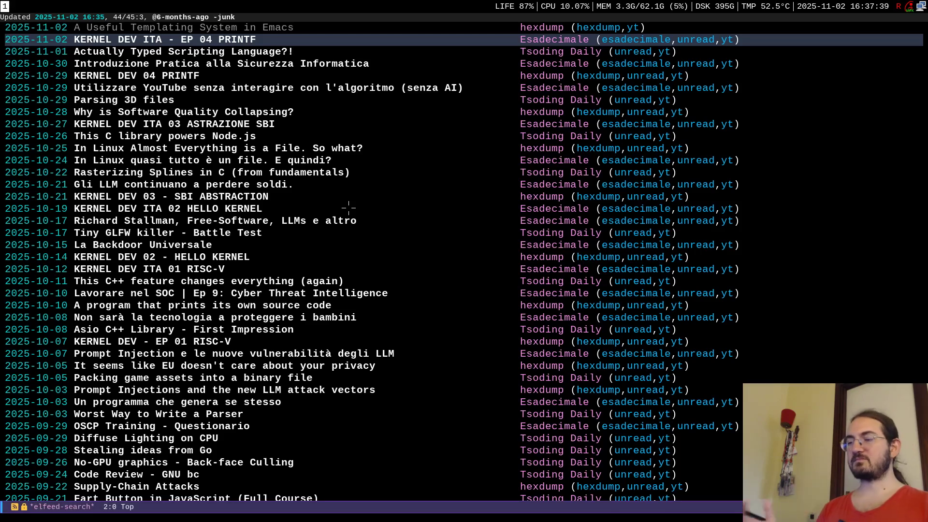
Annotate the entry list with a circled "RSS", an arrow and a frame around the upper entries, and clear the annotations.
drag(416, 172, 437, 214)
mouse_move(459, 180)
mouse_down()
mouse_move(442, 209)
mouse_move(463, 210)
mouse_up()
mouse_move(453, 158)
mouse_down()
mouse_move(390, 192)
mouse_move(409, 182)
mouse_up()
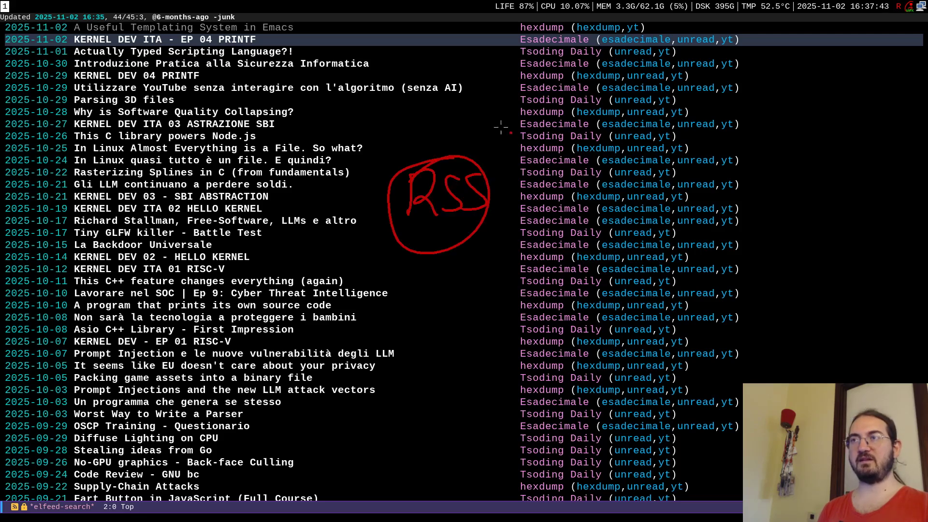
drag(511, 133, 350, 137)
drag(350, 117, 350, 156)
mouse_move(53, 69)
mouse_down()
mouse_move(57, 214)
mouse_move(19, 93)
mouse_up()
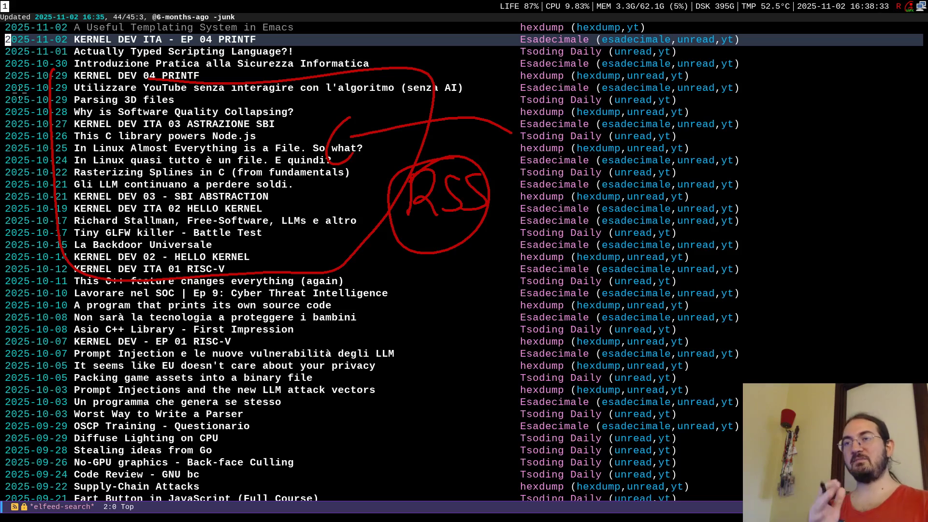
key(shift+F9)
key(F9)
Reopen the first entry, "A Useful Templating System in Emacs", from the list.
key(p)
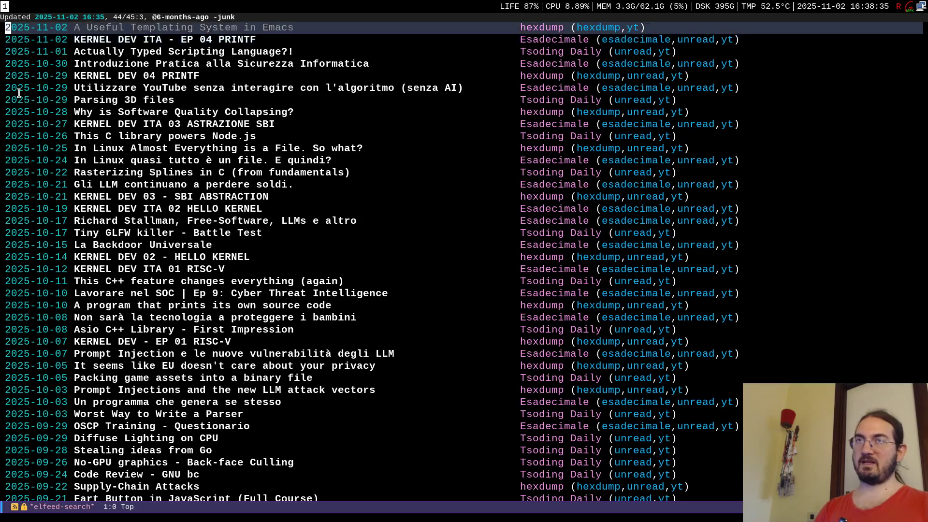
key(Return)
scroll(164, 237, up, 5)
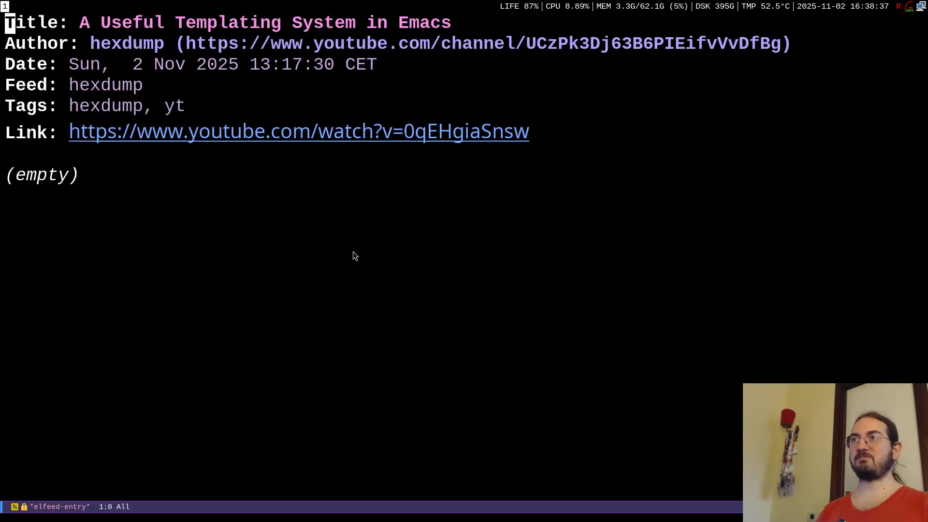
Circle the entry's YouTube link and handwrite "MPV" below it with an arrow pointing to the link.
key(F9)
mouse_move(53, 115)
mouse_down()
mouse_move(117, 149)
mouse_move(569, 124)
mouse_move(13, 93)
mouse_up()
mouse_move(155, 297)
mouse_down()
mouse_move(155, 310)
mouse_move(193, 332)
mouse_move(204, 300)
mouse_move(286, 272)
mouse_up()
mouse_move(278, 307)
mouse_down()
mouse_move(288, 320)
mouse_move(274, 161)
mouse_move(291, 176)
mouse_up()
mouse_move(89, 107)
mouse_down()
mouse_move(53, 121)
mouse_move(503, 124)
mouse_up()
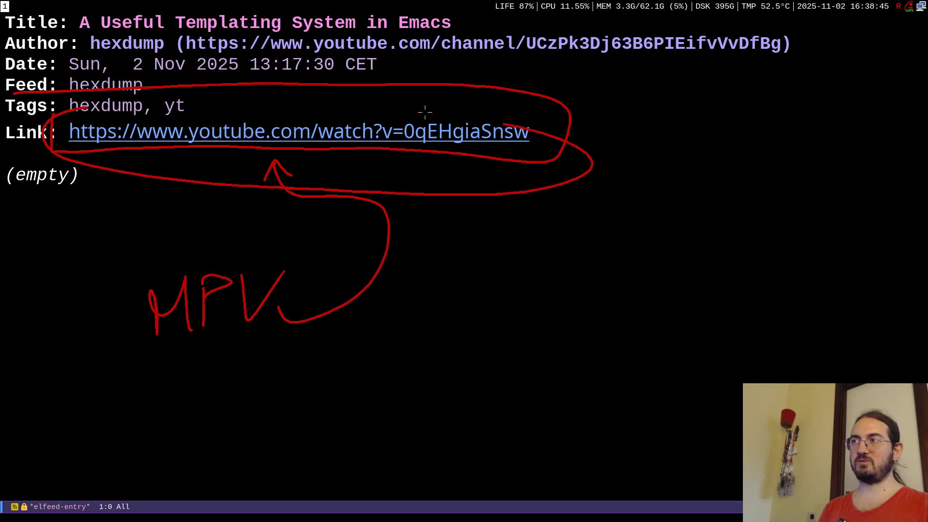
drag(425, 111, 31, 138)
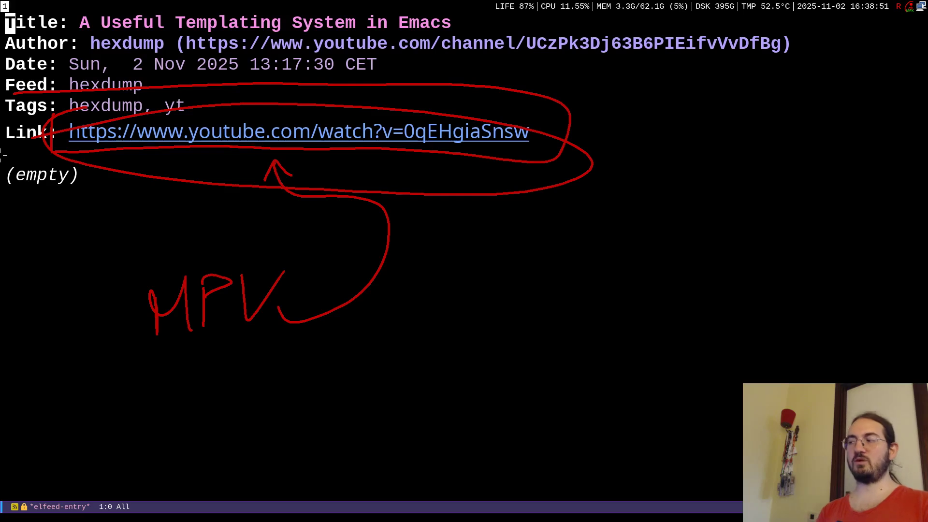
Handwrite a second "MPV" beside the circled link, add a mark below the URL, and clear all annotations.
mouse_move(586, 108)
mouse_down()
mouse_move(581, 114)
mouse_move(652, 72)
mouse_move(647, 112)
mouse_up()
mouse_move(663, 111)
mouse_down()
mouse_move(682, 79)
mouse_move(669, 92)
mouse_up()
mouse_move(700, 81)
mouse_down()
mouse_move(692, 110)
mouse_move(731, 70)
mouse_up()
mouse_move(403, 170)
mouse_down()
mouse_move(416, 206)
mouse_move(404, 193)
mouse_up()
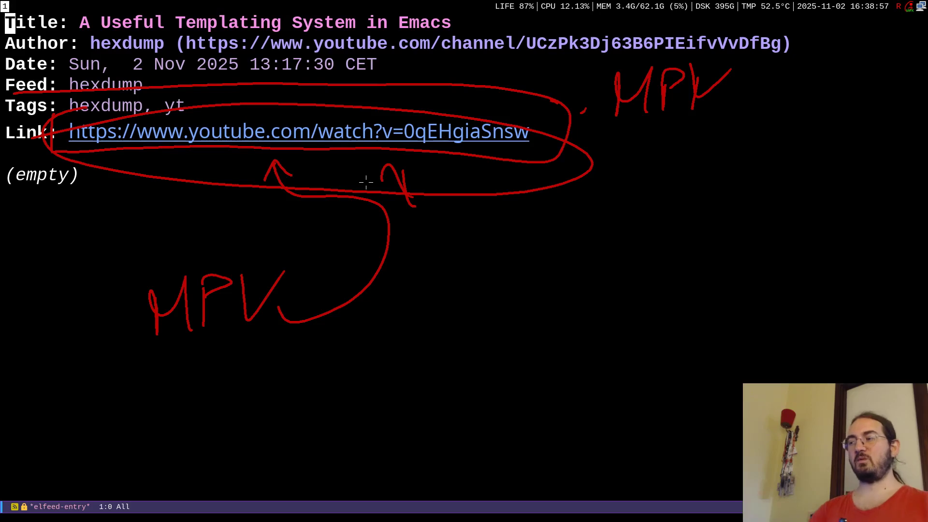
key(shift+F9)
key(F9)
Switch from the entry view to the README.org buffer.
key(ctrl+x)
key(b)
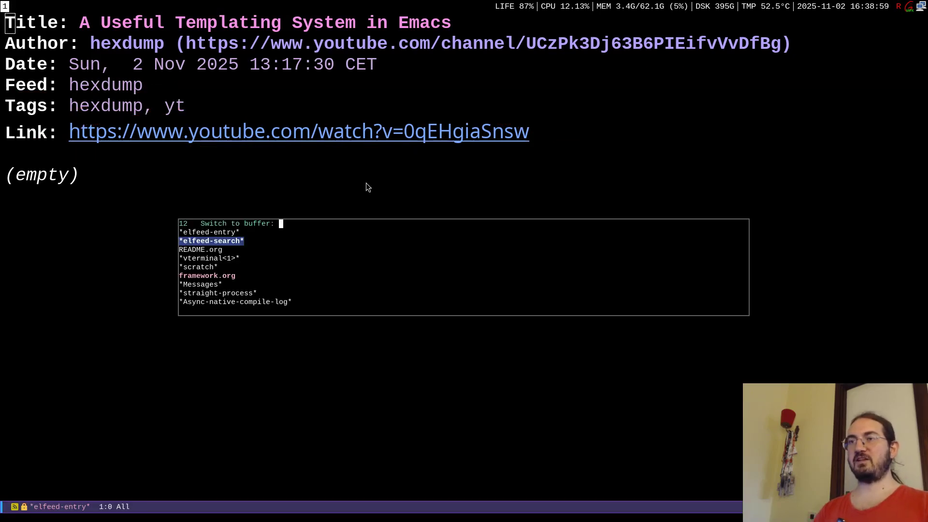
key(Down)
key(Down)
key(Down)
key(Up)
key(Up)
key(Return)
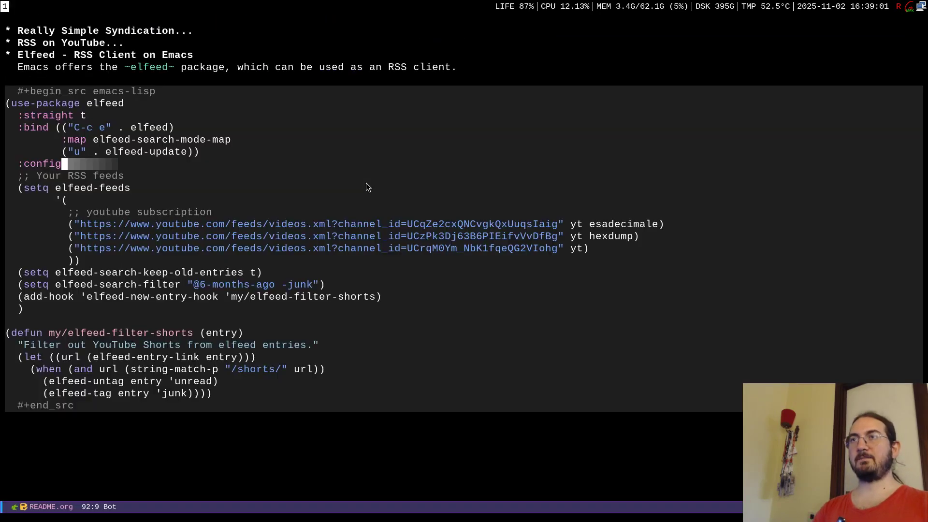
Collapse README.org to its top-level headings, go to the end of the buffer, and enlarge the text.
key(shift+Tab)
key(alt+shift+period)
key(ctrl+plus)
key(ctrl+plus)
key(ctrl+plus)
key(ctrl+plus)
key(ctrl+plus)
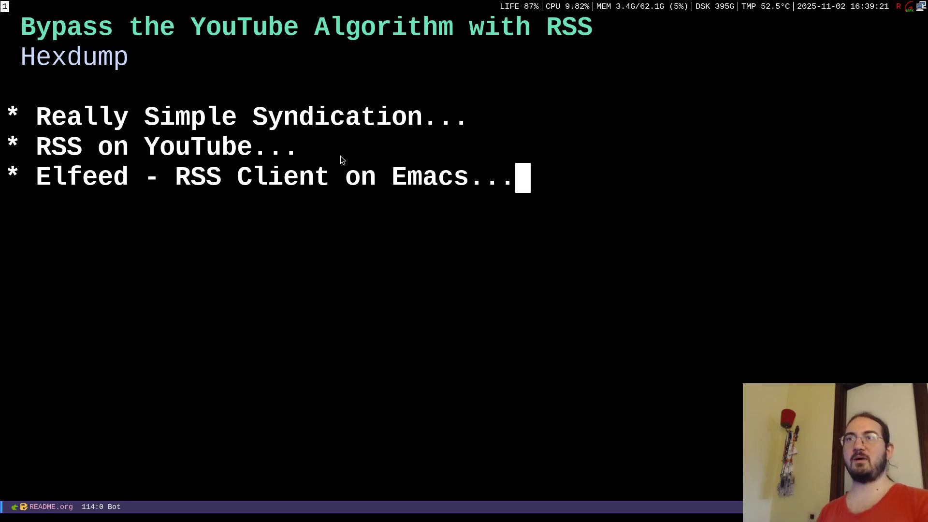
Expand the "RSS on YouTube" section and review its instructions for building a channel feed URL.
click(150, 148)
key(Tab)
scroll(107, 108, down, 4)
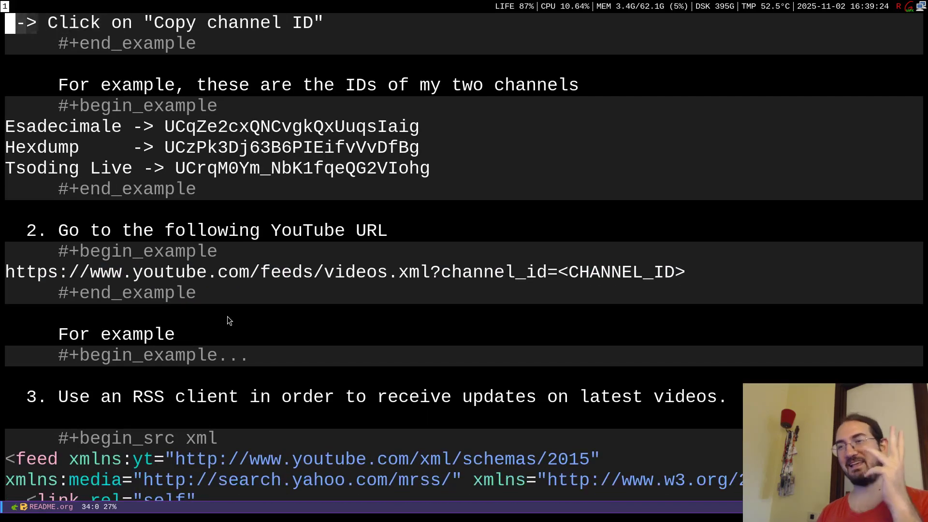
click(239, 321)
scroll(239, 321, down, 1)
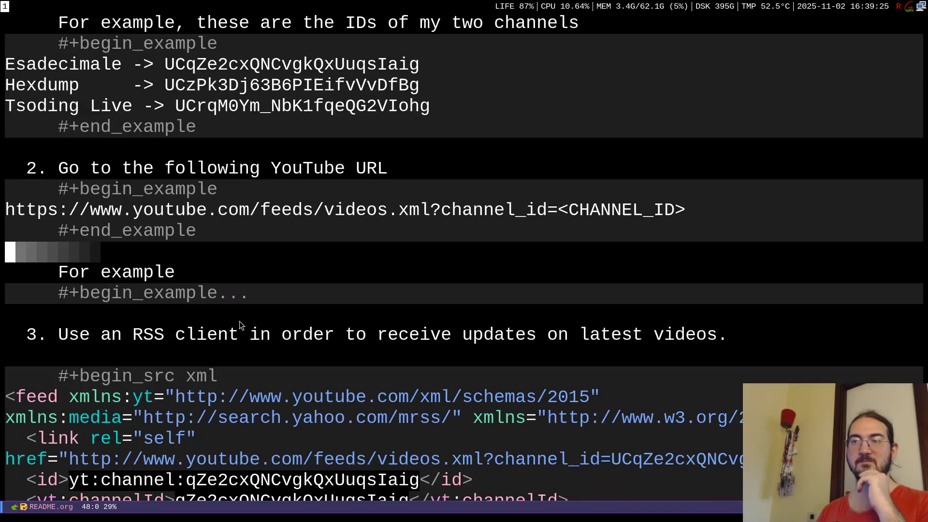